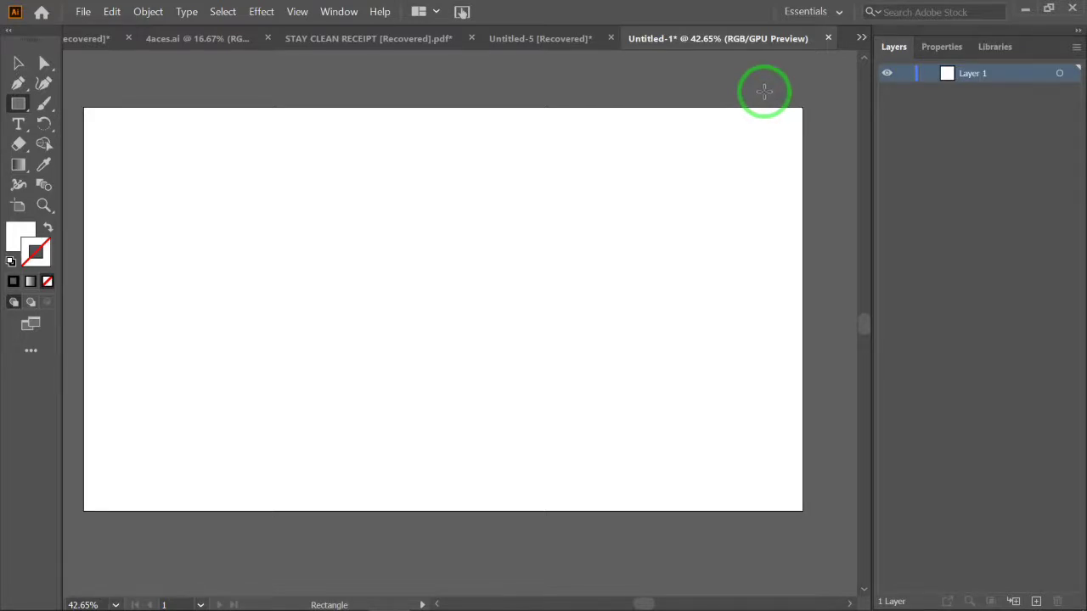
# Step: Switch the workspace to Essentials Classic
pyautogui.click(824, 14)
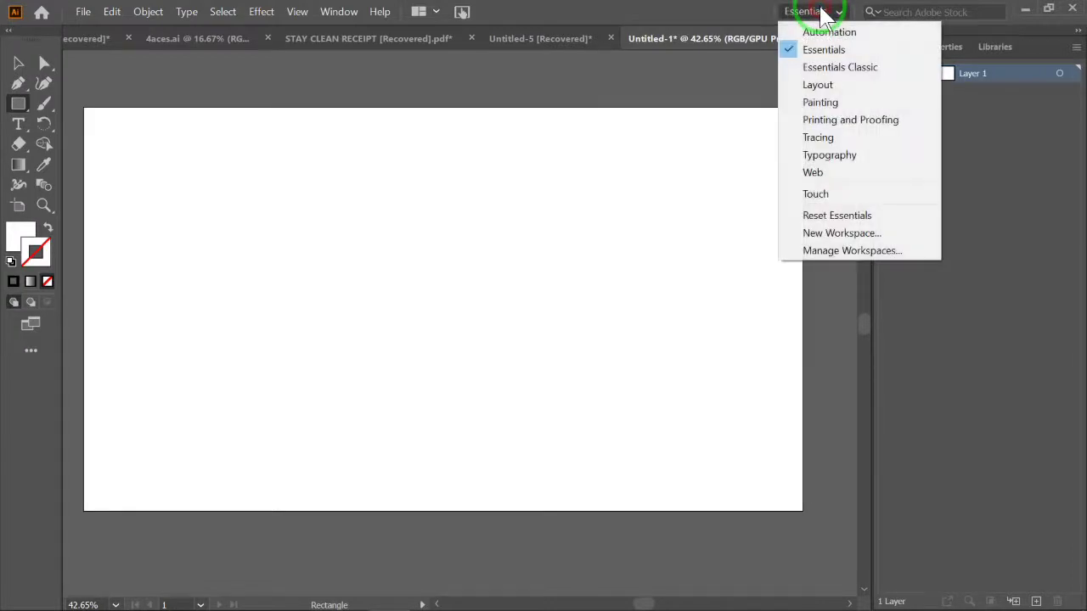
pyautogui.click(826, 68)
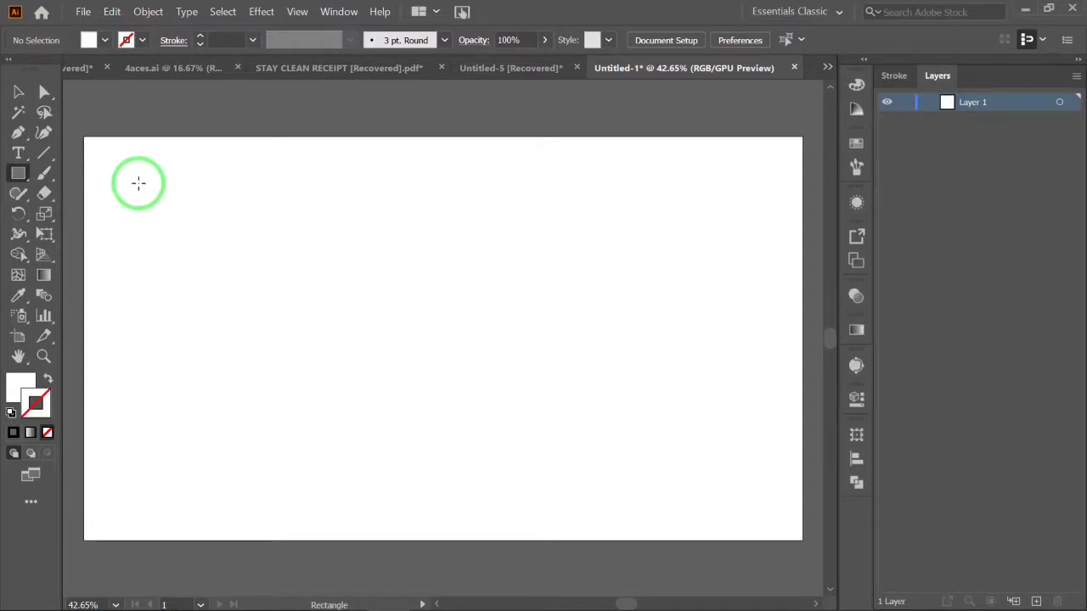
# Step: Draw a tall rectangle in the artboard's upper-left area and fill it with red DB1919
pyautogui.moveTo(134, 185); pyautogui.dragTo(229, 353)
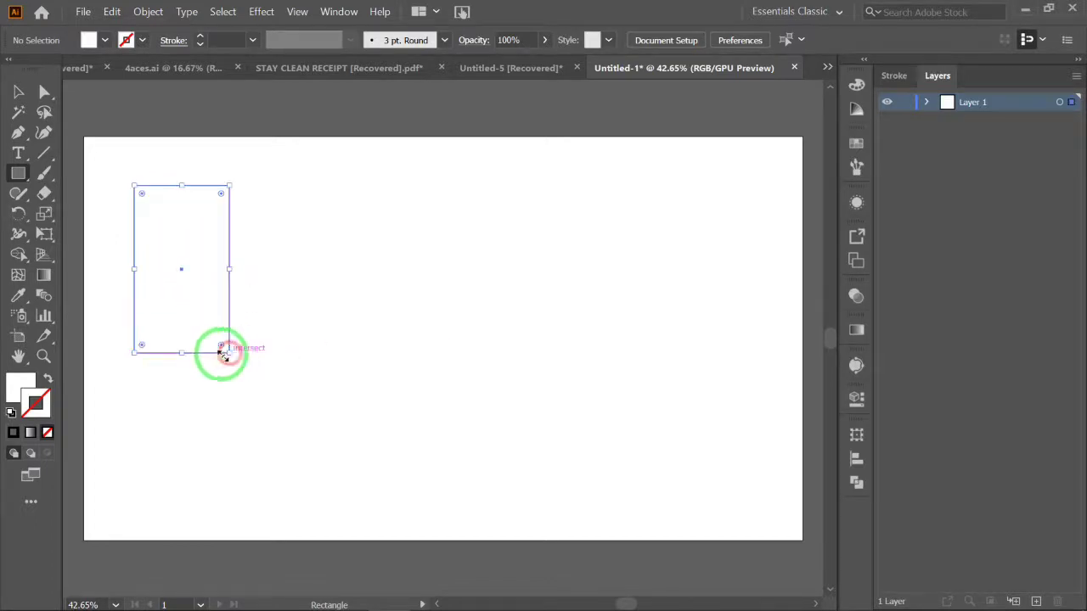
pyautogui.click(21, 385)
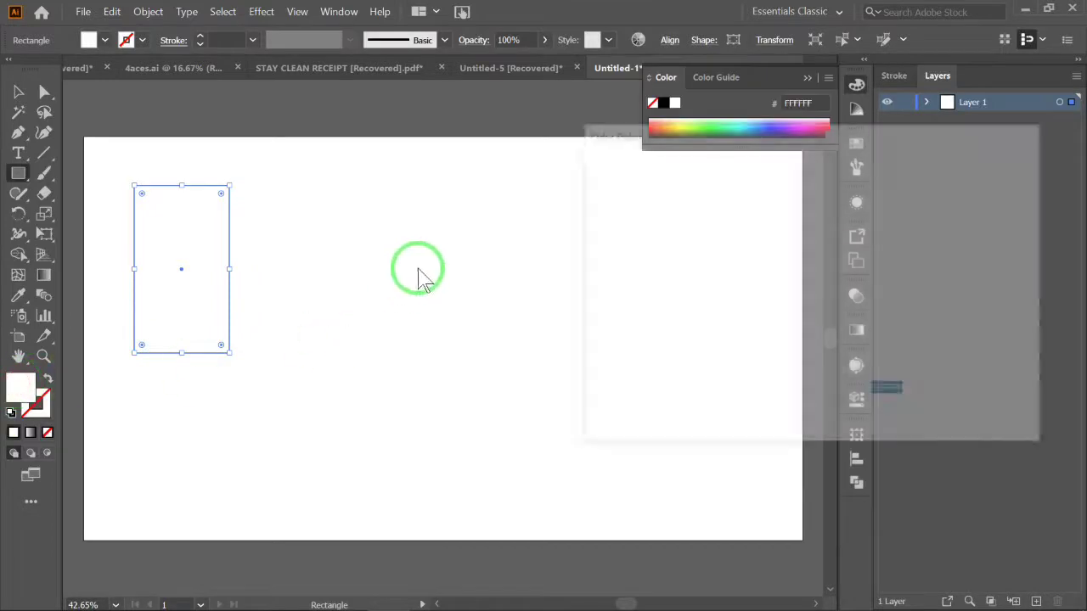
pyautogui.moveTo(642, 366); pyautogui.dragTo(563, 436)
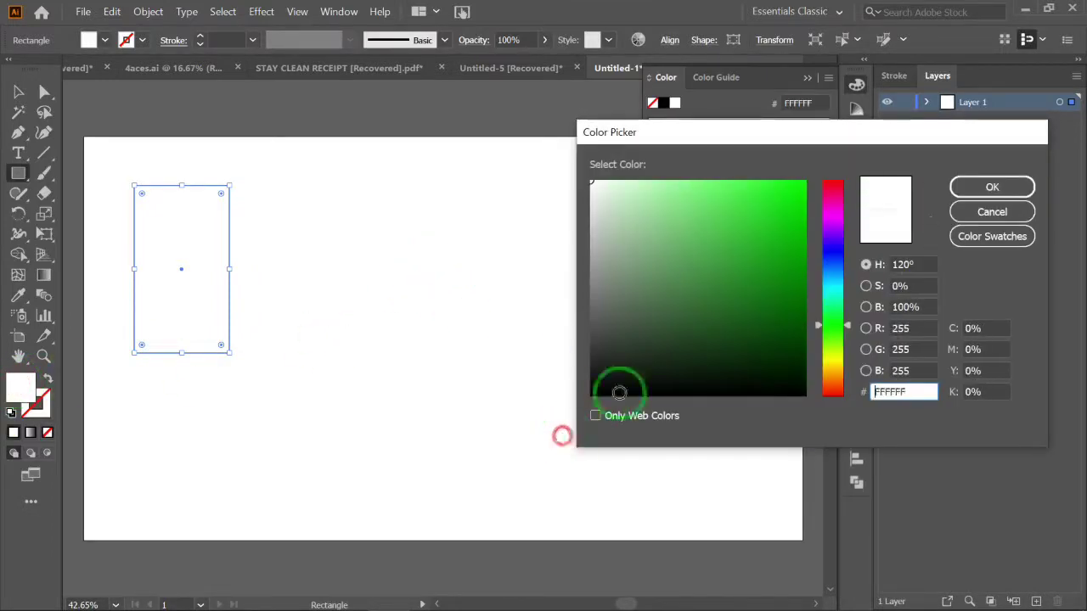
pyautogui.moveTo(835, 225); pyautogui.dragTo(836, 170)
pyautogui.click(781, 209)
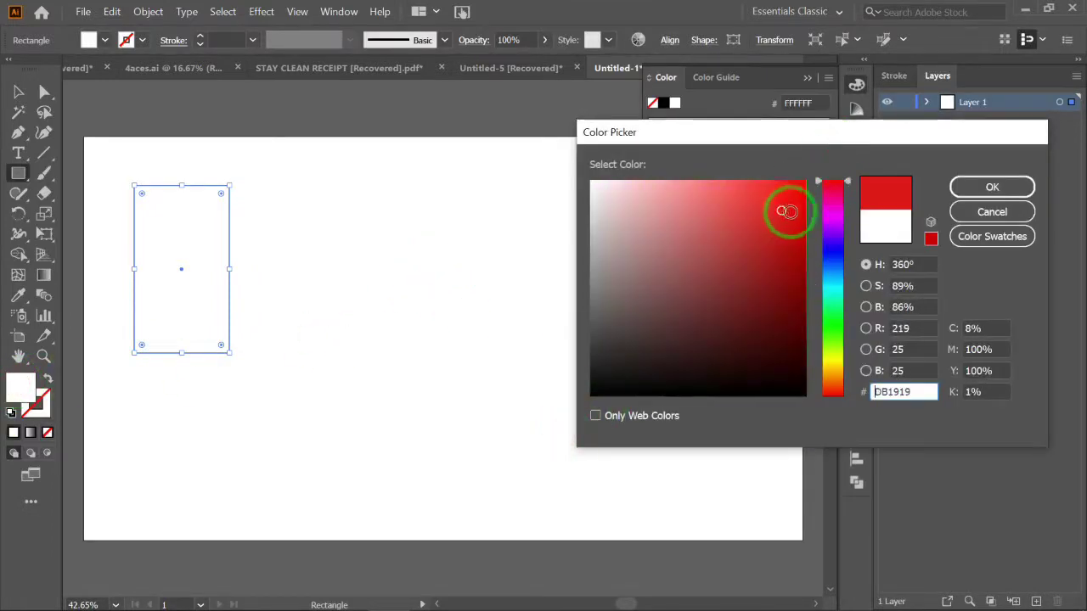
pyautogui.click(985, 185)
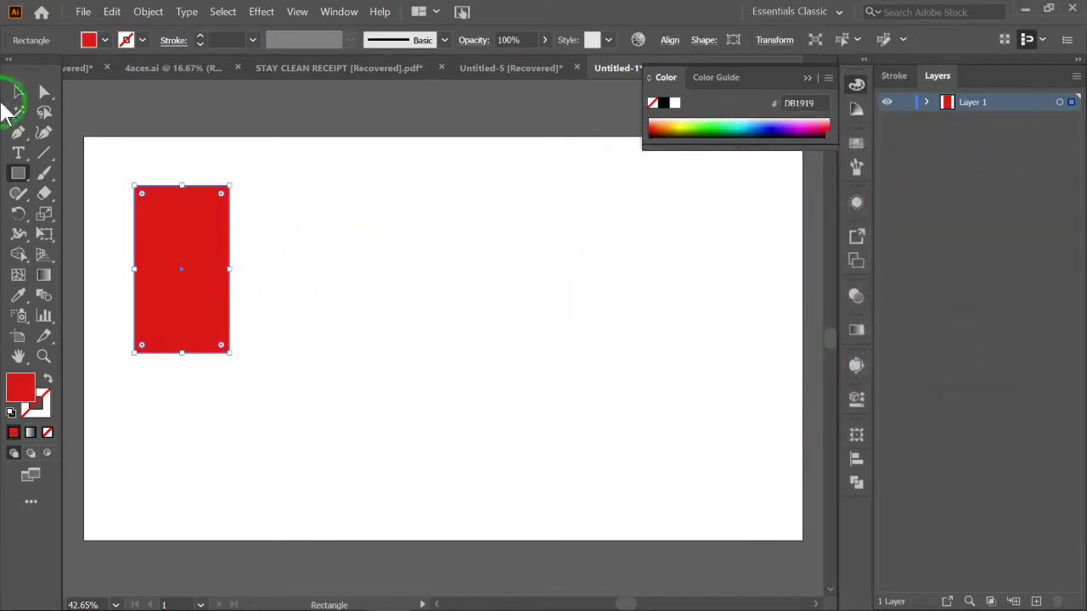
# Step: Duplicate the red rectangle twice across the artboard to form a horizontal row of three
pyautogui.click(45, 91)
pyautogui.click(328, 275)
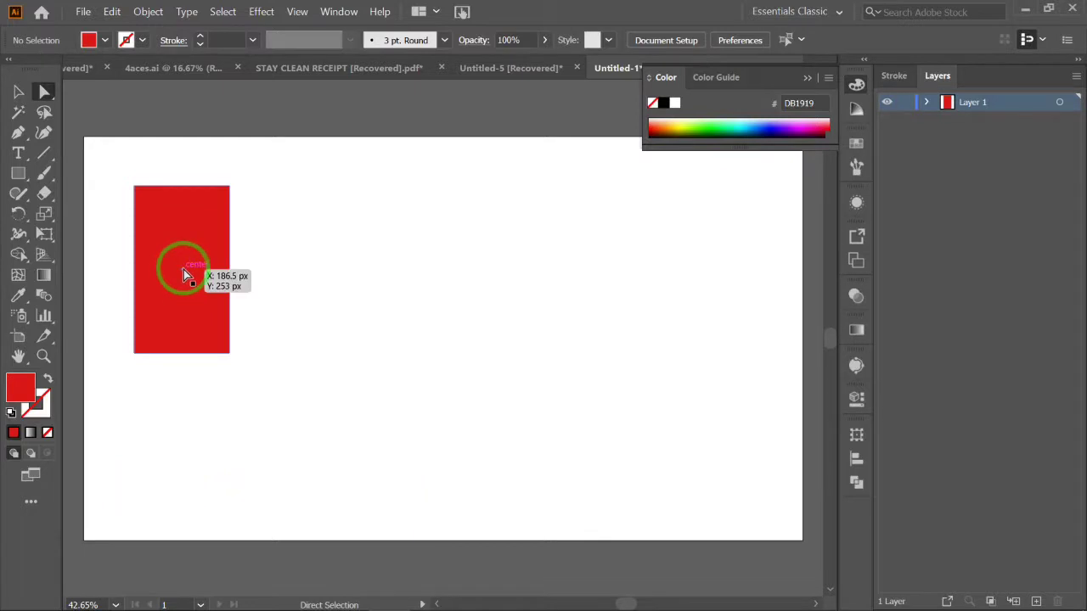
pyautogui.press('alt')
pyautogui.moveTo(180, 270); pyautogui.dragTo(502, 273)
pyautogui.moveTo(569, 201); pyautogui.dragTo(254, 336)
pyautogui.hotkey('ctrl', 'z')
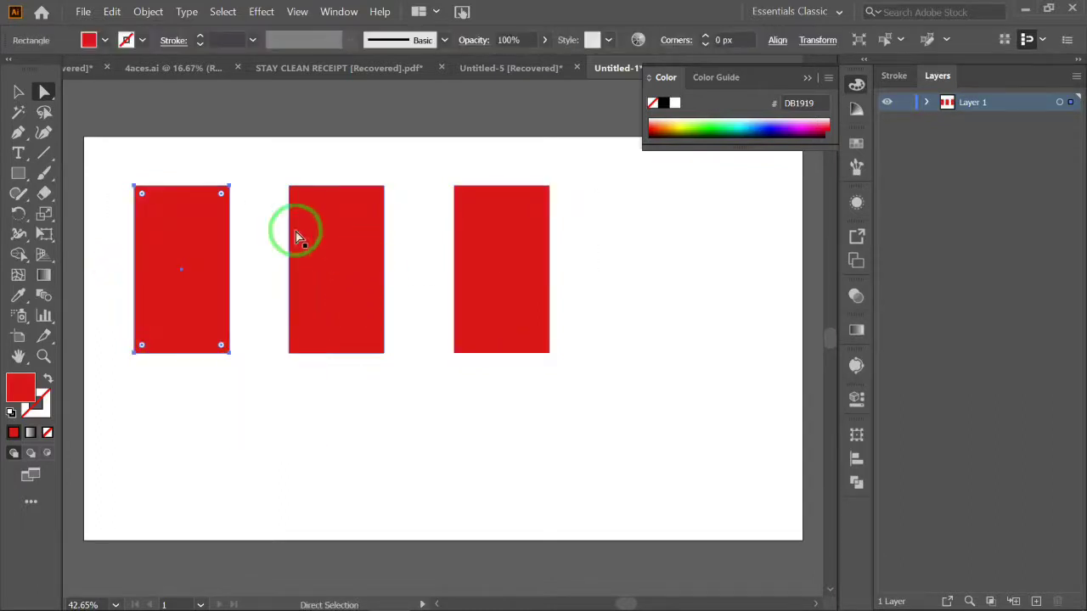
# Step: Try to move the three rectangles together using the Direct Selection tool, and undo the move
pyautogui.moveTo(97, 236); pyautogui.dragTo(667, 345)
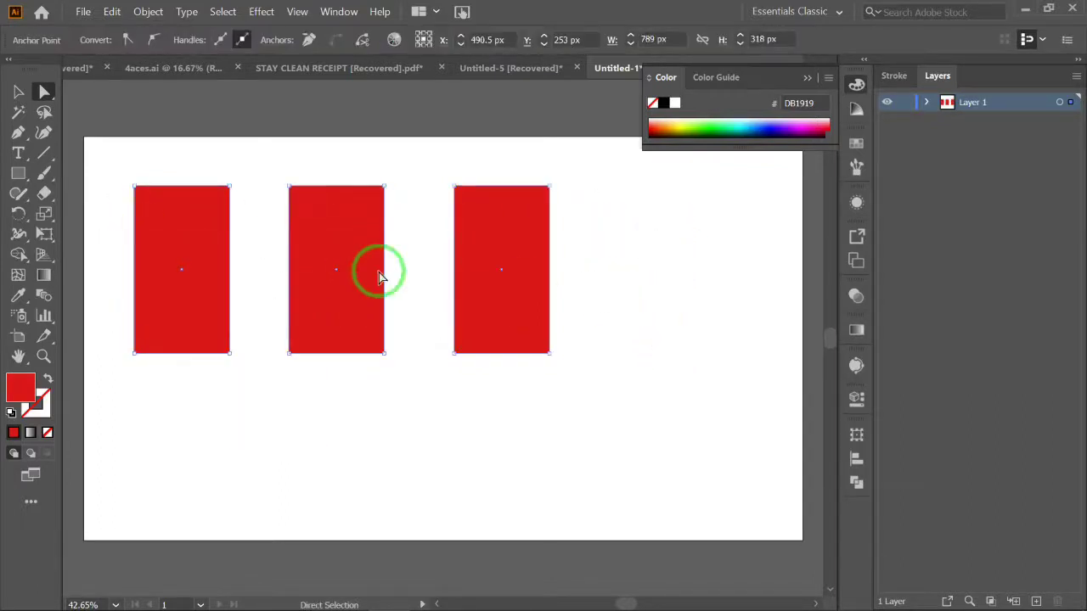
pyautogui.moveTo(351, 254); pyautogui.dragTo(437, 344)
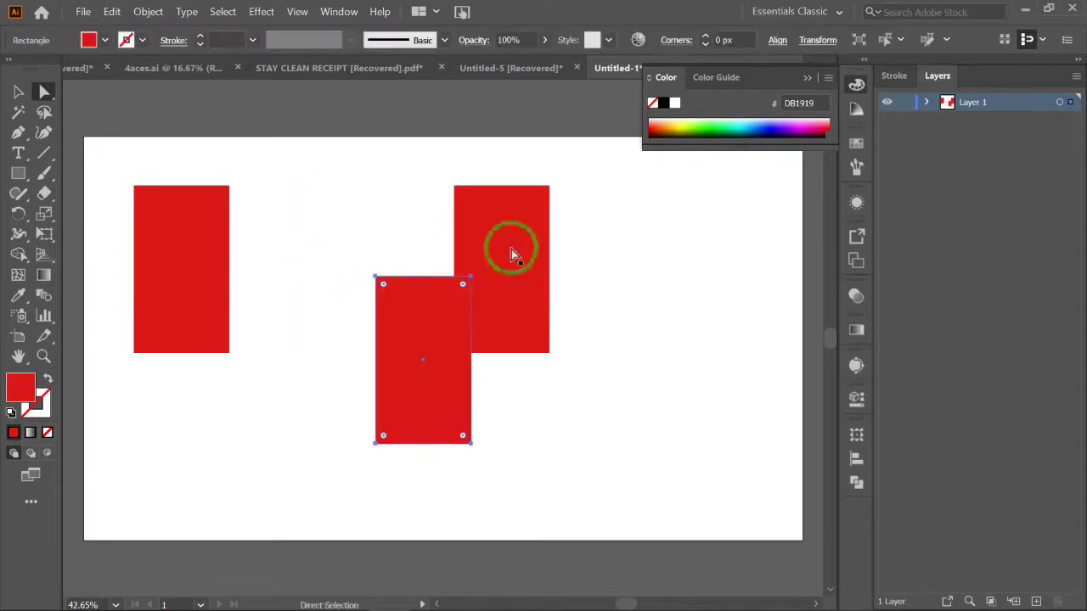
pyautogui.click(591, 251)
pyautogui.hotkey('ctrl', 'z')
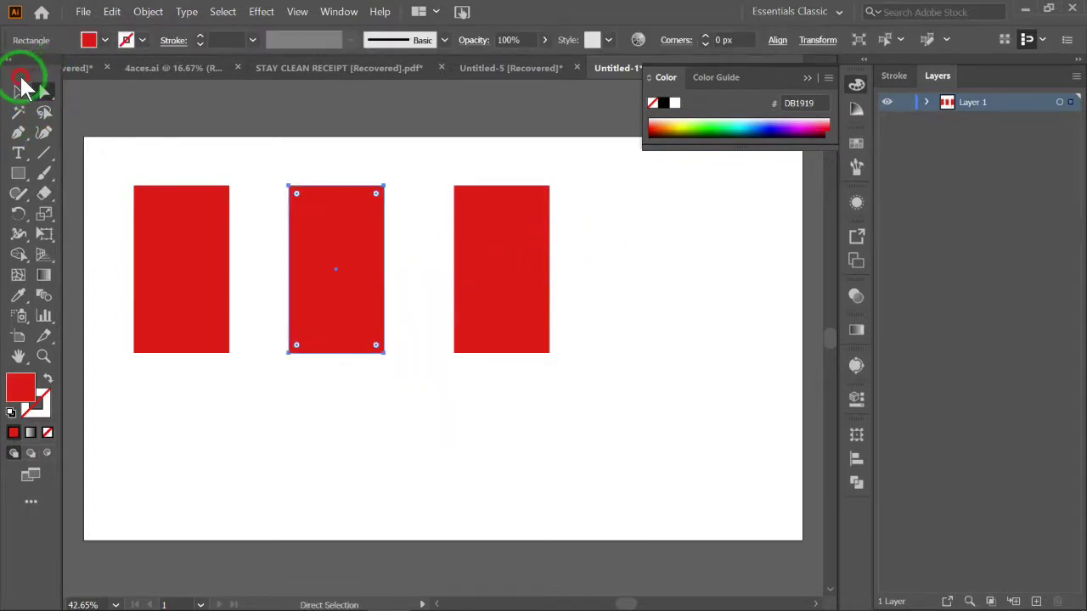
# Step: Move all three rectangles together down and right towards the middle of the artboard with the Selection tool
pyautogui.click(19, 91)
pyautogui.moveTo(102, 198); pyautogui.dragTo(594, 308)
pyautogui.moveTo(368, 271); pyautogui.dragTo(470, 360)
pyautogui.click(683, 303)
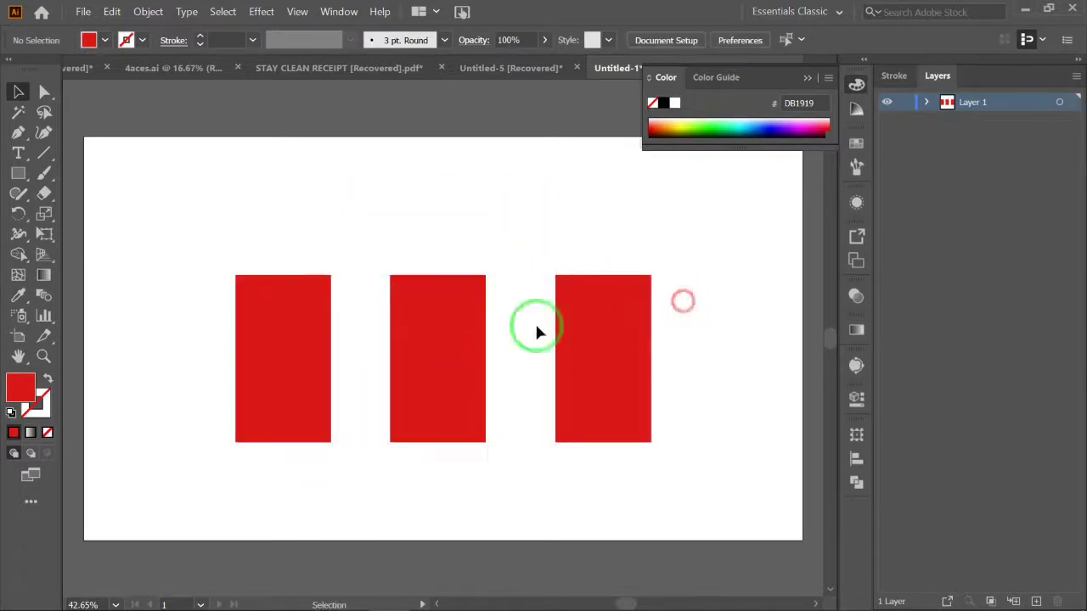
# Step: Give the leftmost rectangle an orange stroke, FF8B00, and collapse the Color panel
pyautogui.click(280, 342)
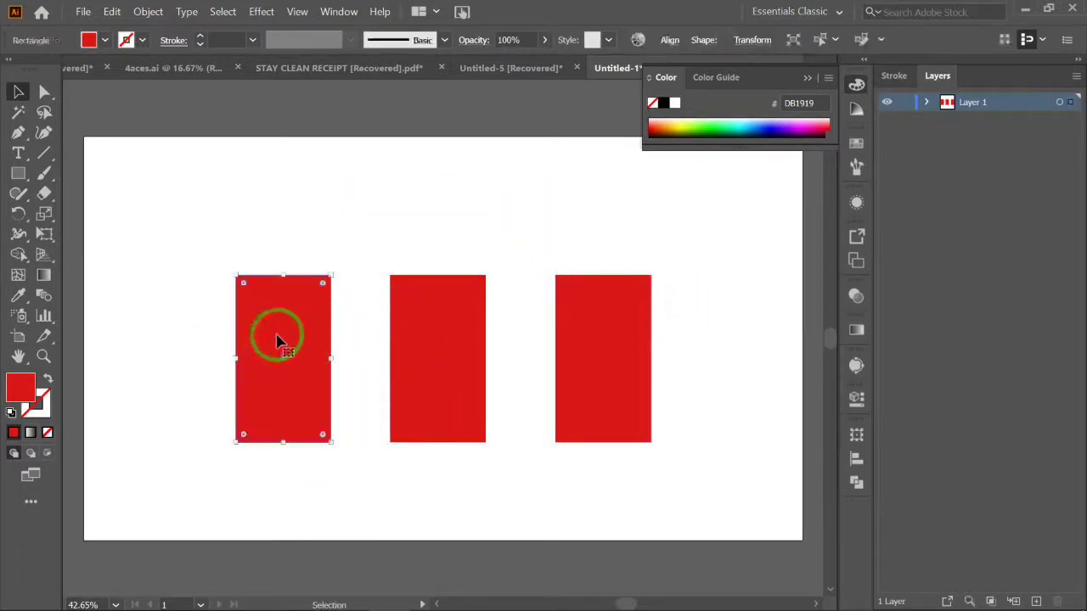
pyautogui.click(43, 410)
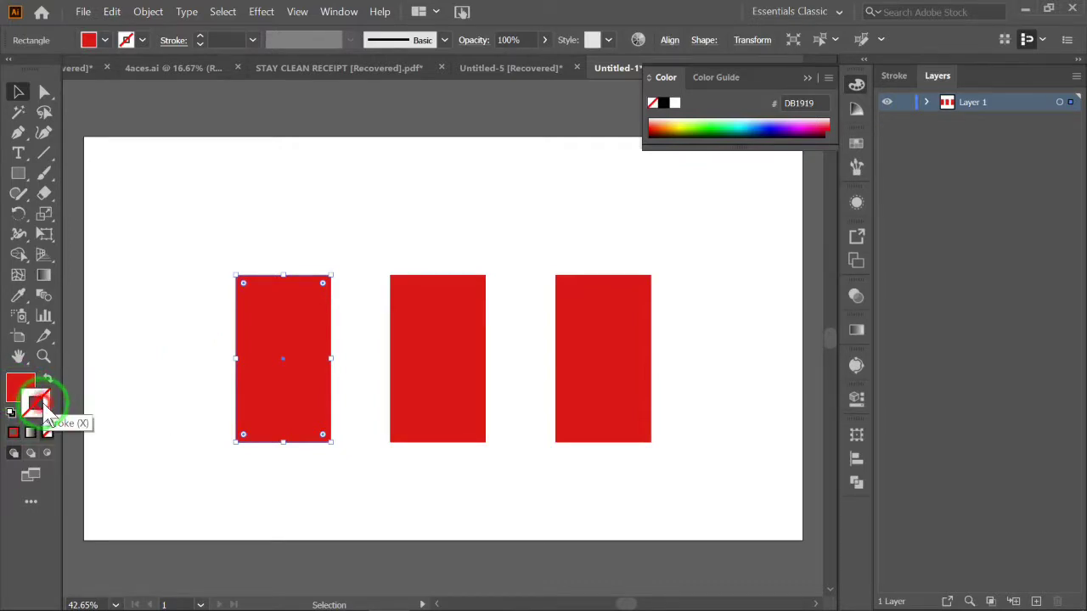
pyautogui.doubleClick(43, 409)
pyautogui.click(766, 219)
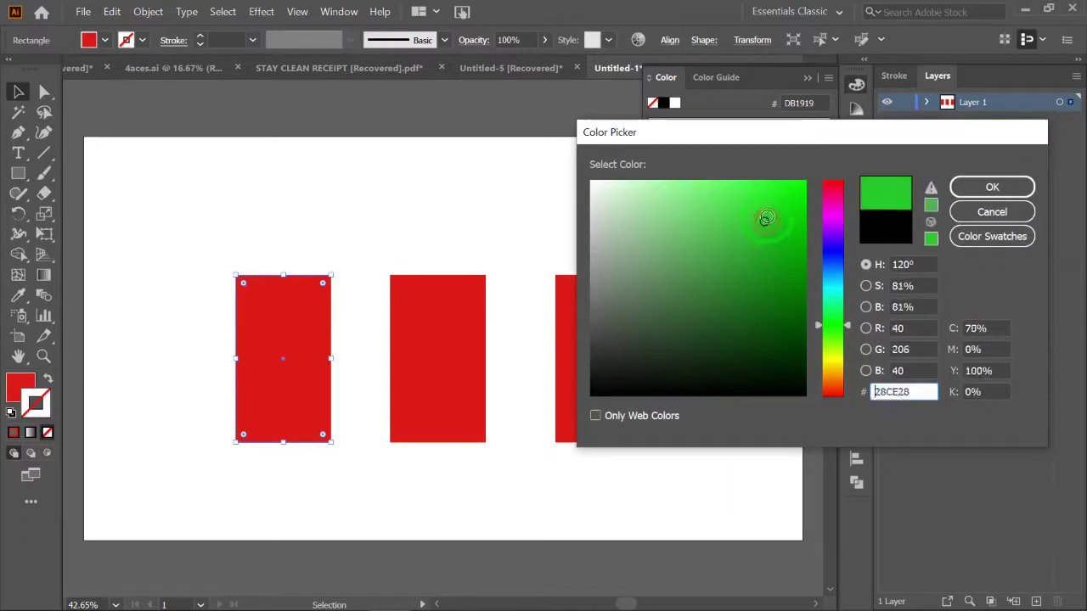
pyautogui.click(835, 264)
pyautogui.click(743, 236)
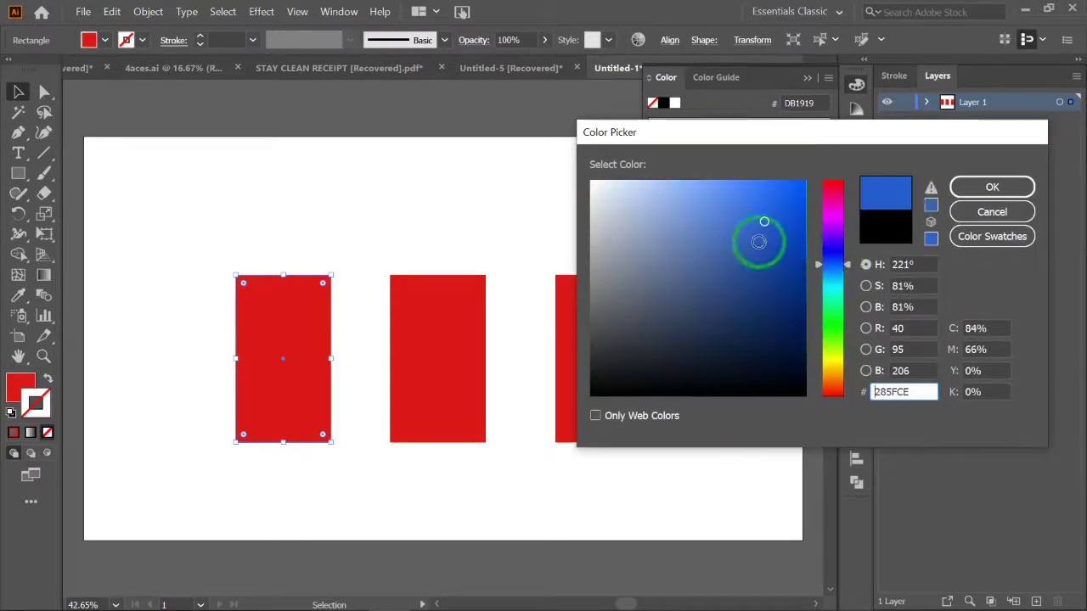
pyautogui.click(752, 244)
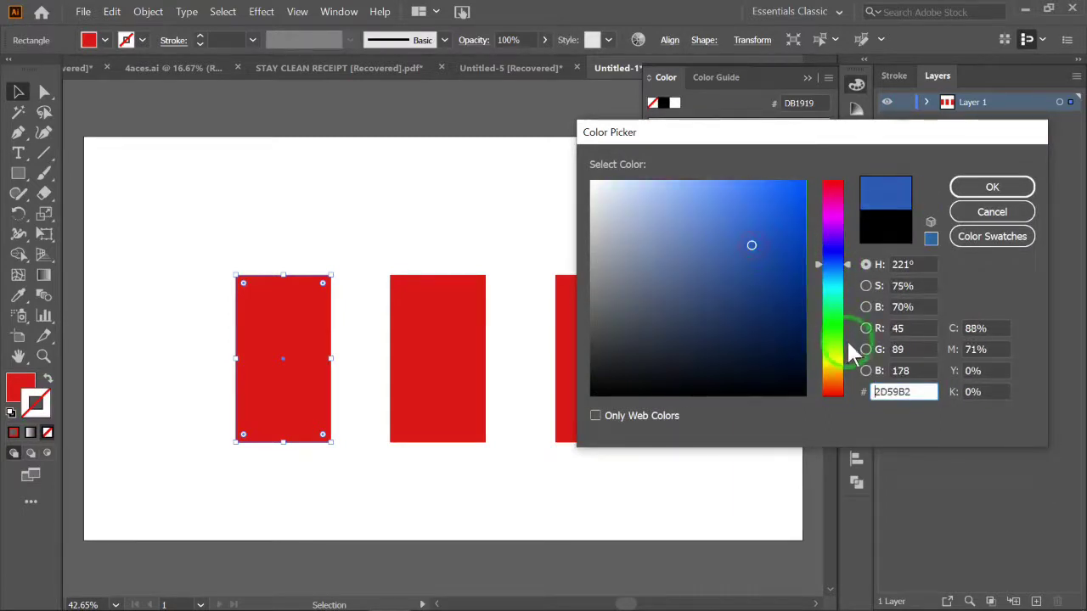
pyautogui.click(833, 367)
pyautogui.moveTo(764, 195); pyautogui.dragTo(827, 213)
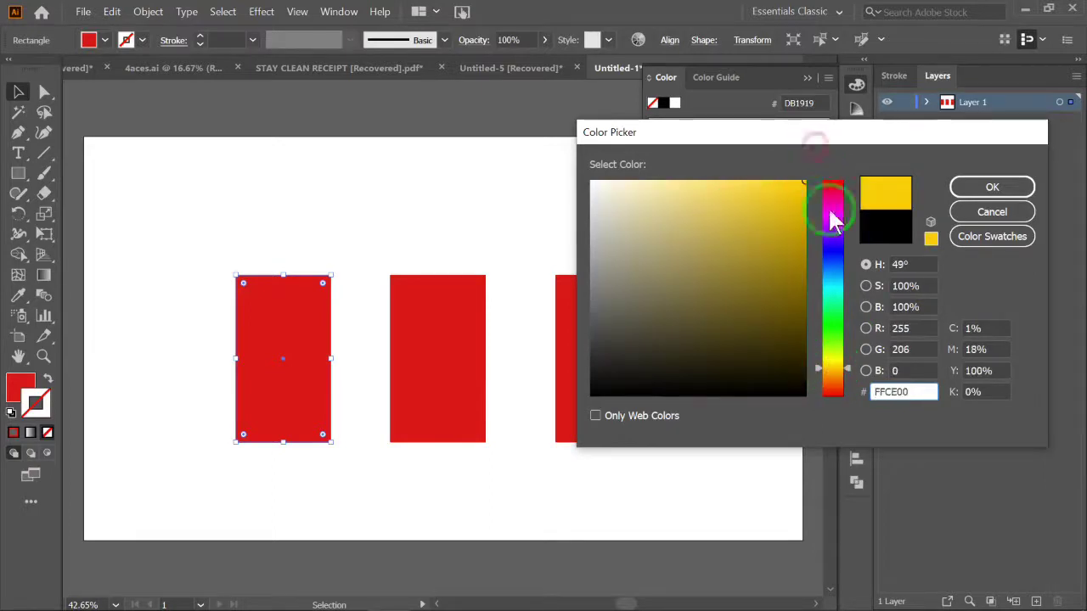
pyautogui.click(838, 374)
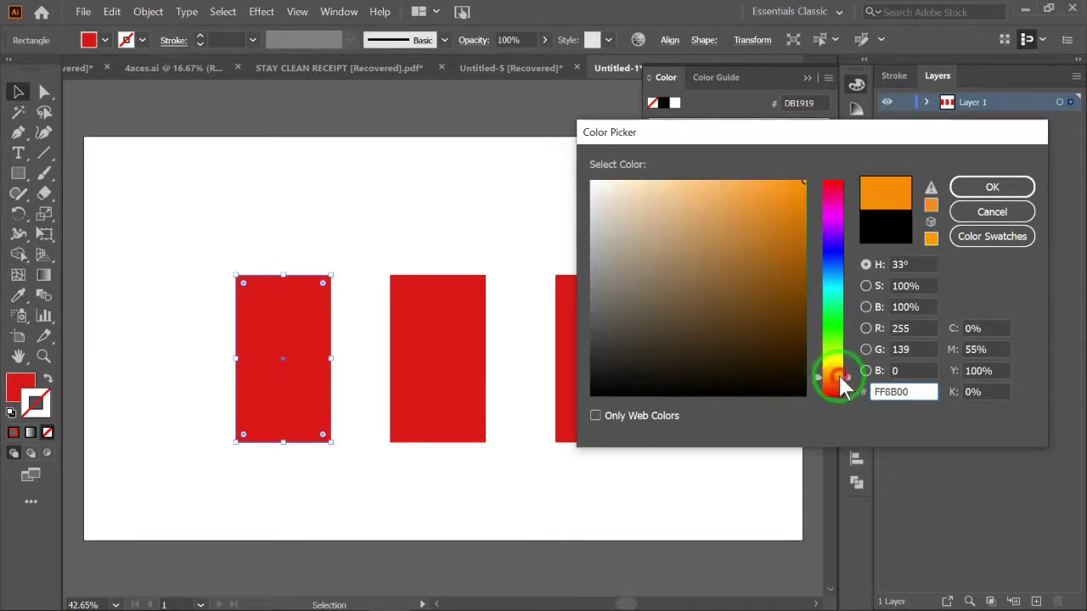
pyautogui.click(965, 187)
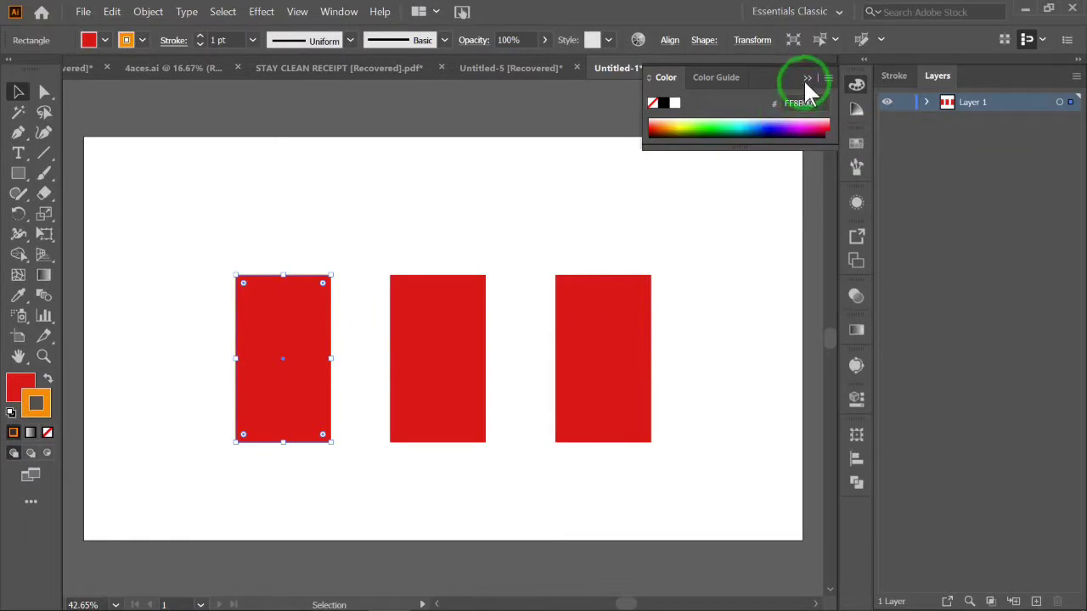
pyautogui.click(805, 79)
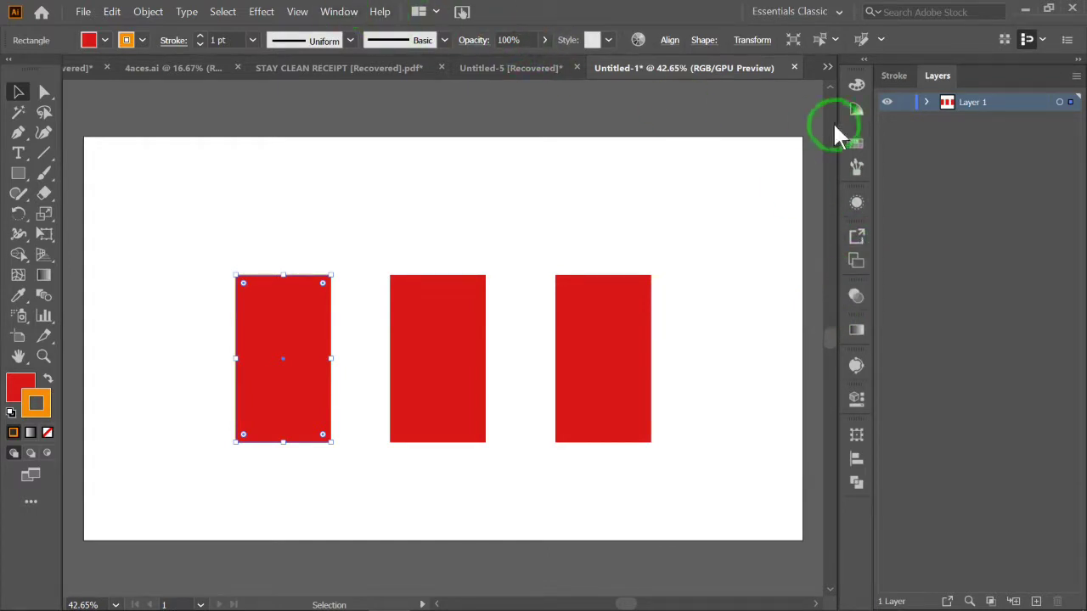
# Step: Show the Stroke panel and dock it after Layers in the same panel group
pyautogui.click(339, 12)
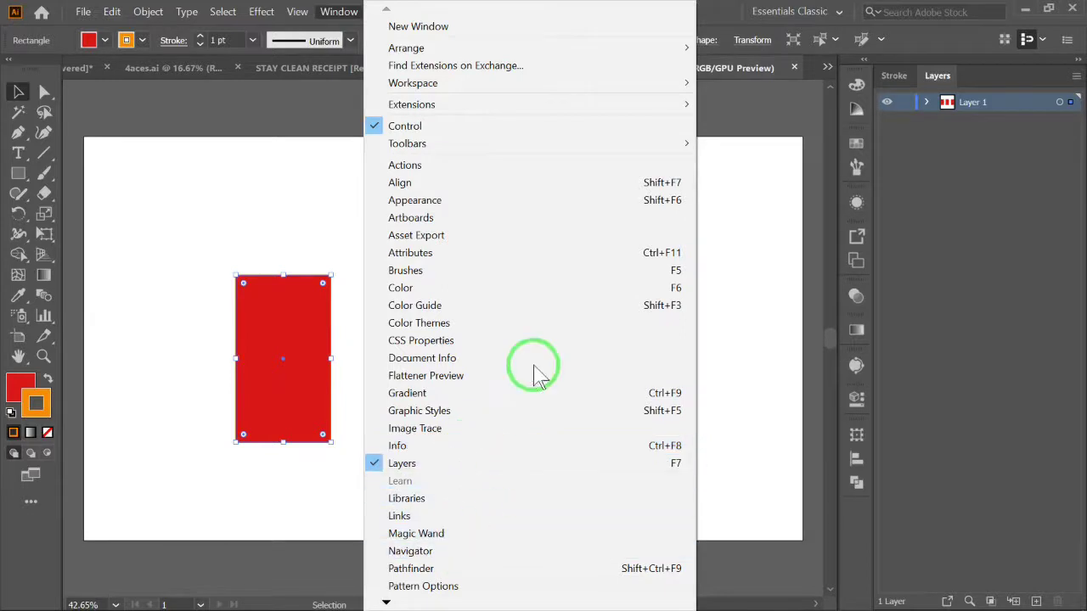
pyautogui.click(386, 602)
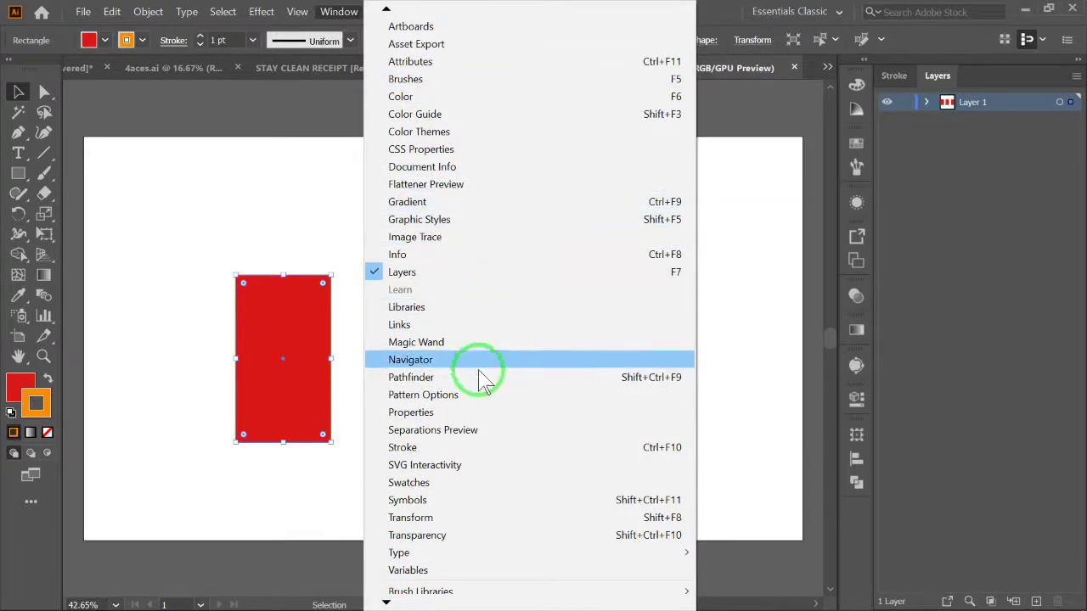
pyautogui.scroll(-3, 390, 586)
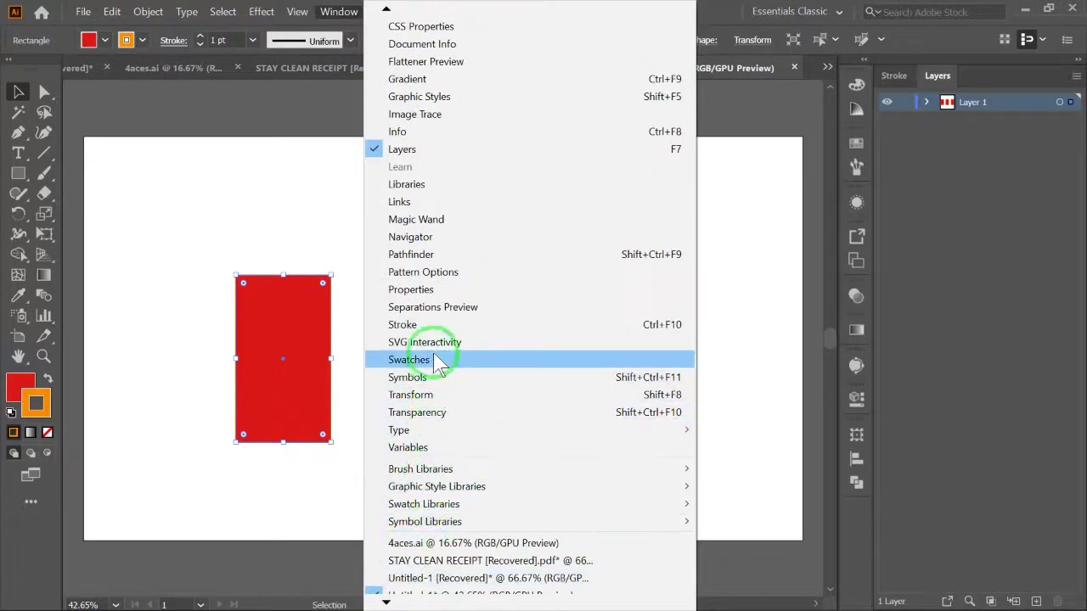
pyautogui.click(430, 325)
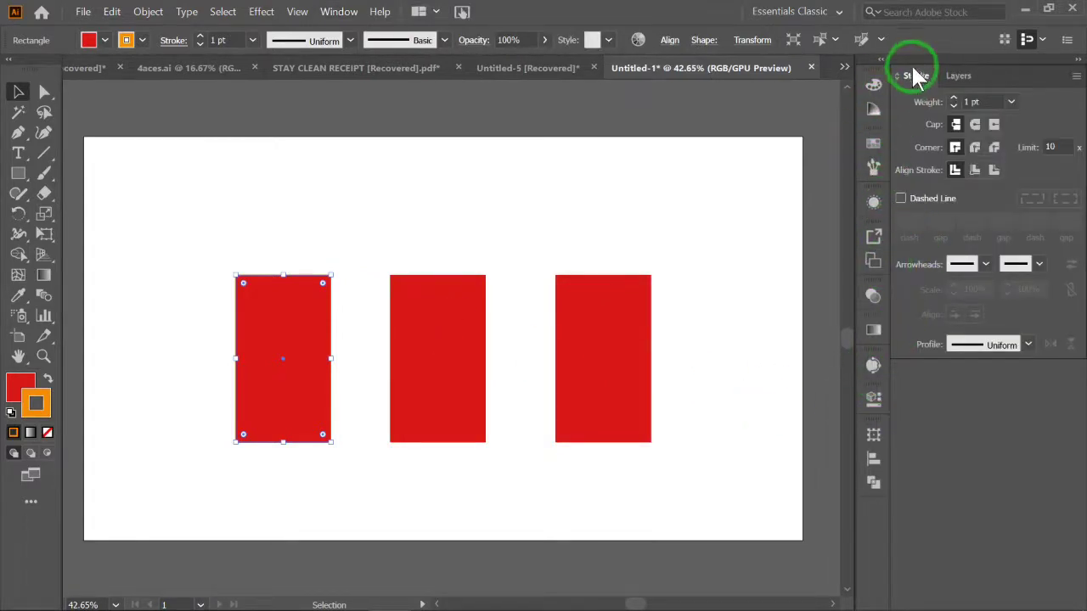
pyautogui.moveTo(917, 72)
pyautogui.mouseDown()
pyautogui.moveTo(866, 508)
pyautogui.moveTo(891, 599)
pyautogui.mouseUp()
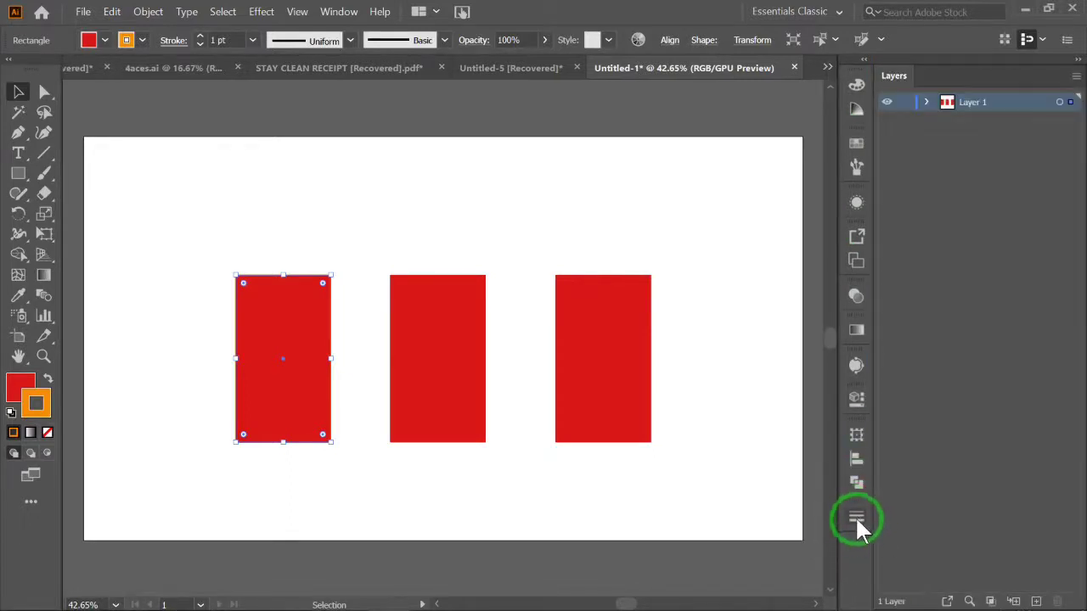
pyautogui.moveTo(858, 520); pyautogui.dragTo(966, 221)
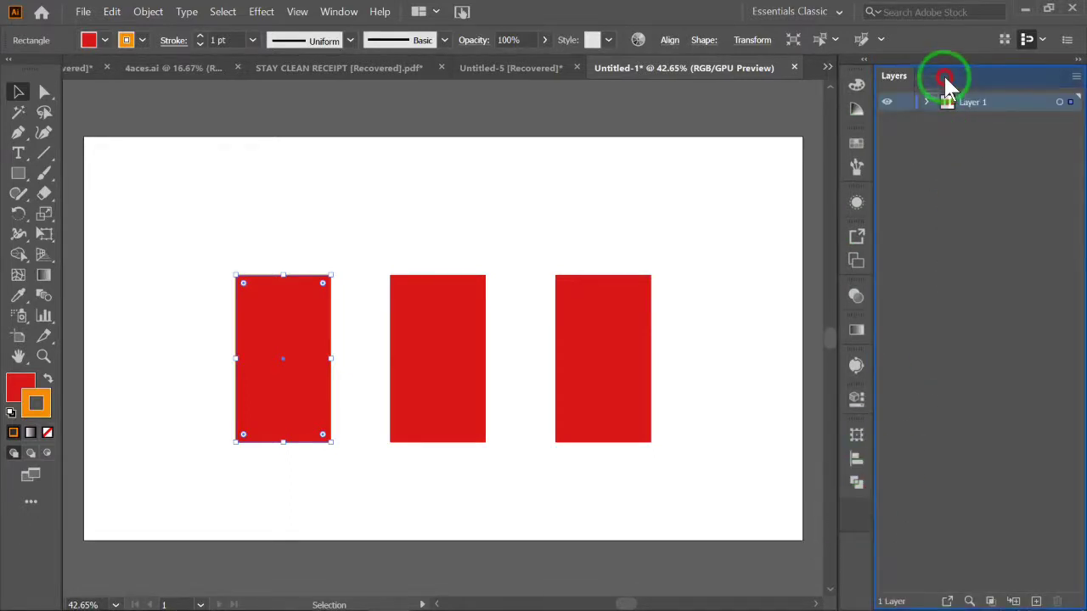
pyautogui.moveTo(945, 80); pyautogui.dragTo(1038, 63)
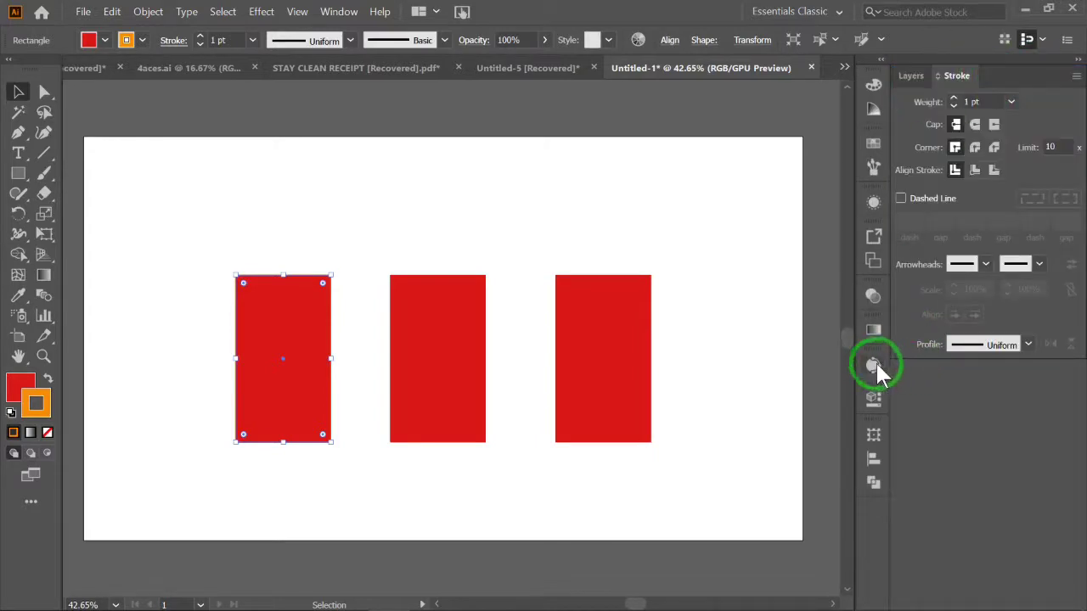
# Step: Dock the Image Trace panel in the group with Layers and Stroke
pyautogui.moveTo(870, 368); pyautogui.dragTo(1011, 70)
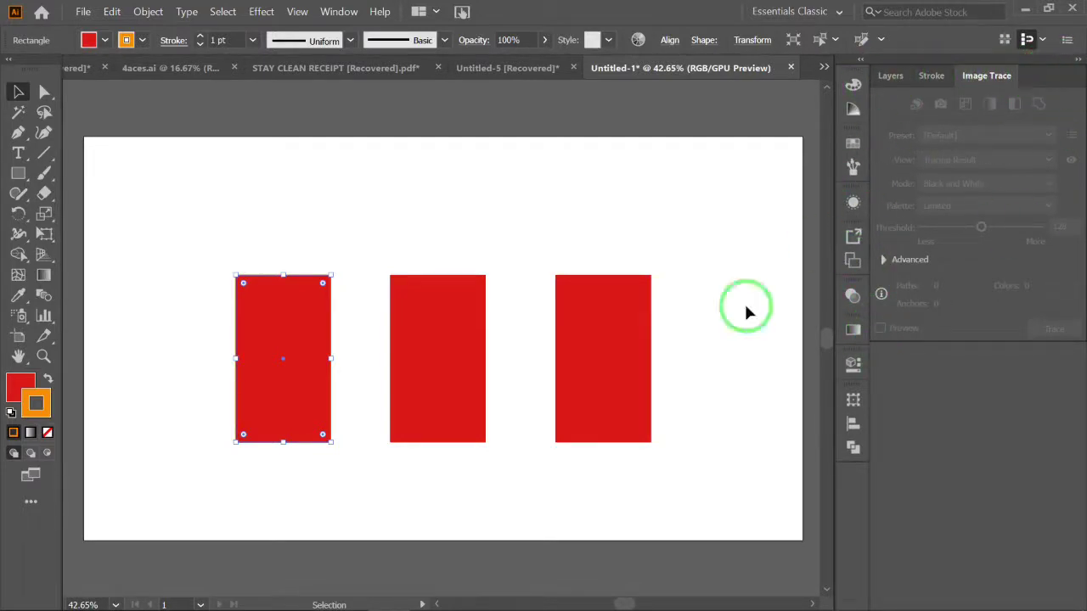
pyautogui.moveTo(835, 255)
pyautogui.mouseDown()
pyautogui.moveTo(759, 259)
pyautogui.moveTo(881, 254)
pyautogui.moveTo(875, 280)
pyautogui.mouseUp()
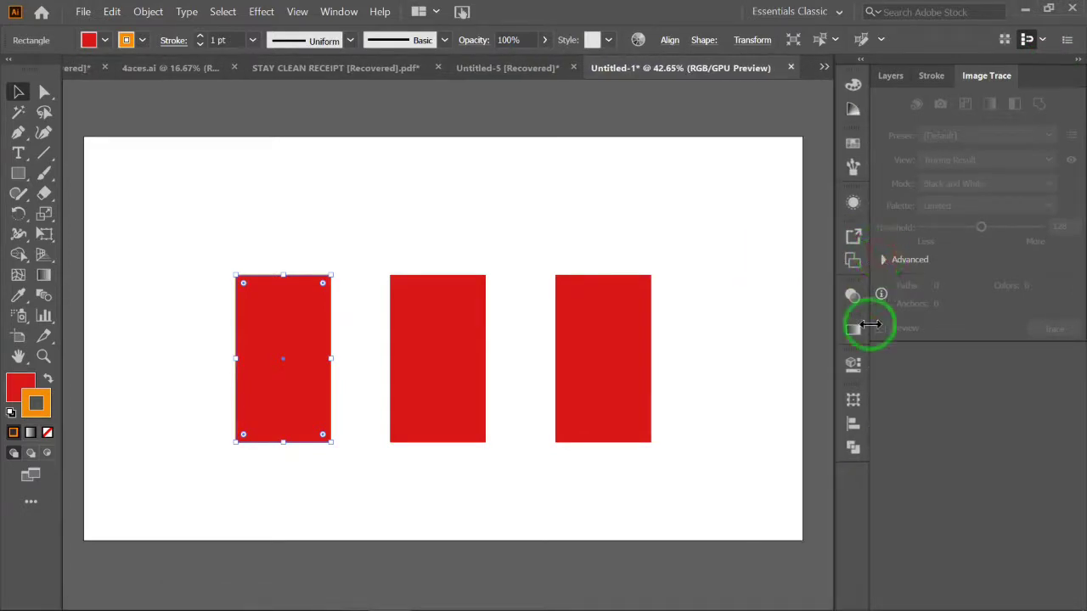
# Step: Increase the leftmost rectangle's stroke weight to 22 pt
pyautogui.click(934, 76)
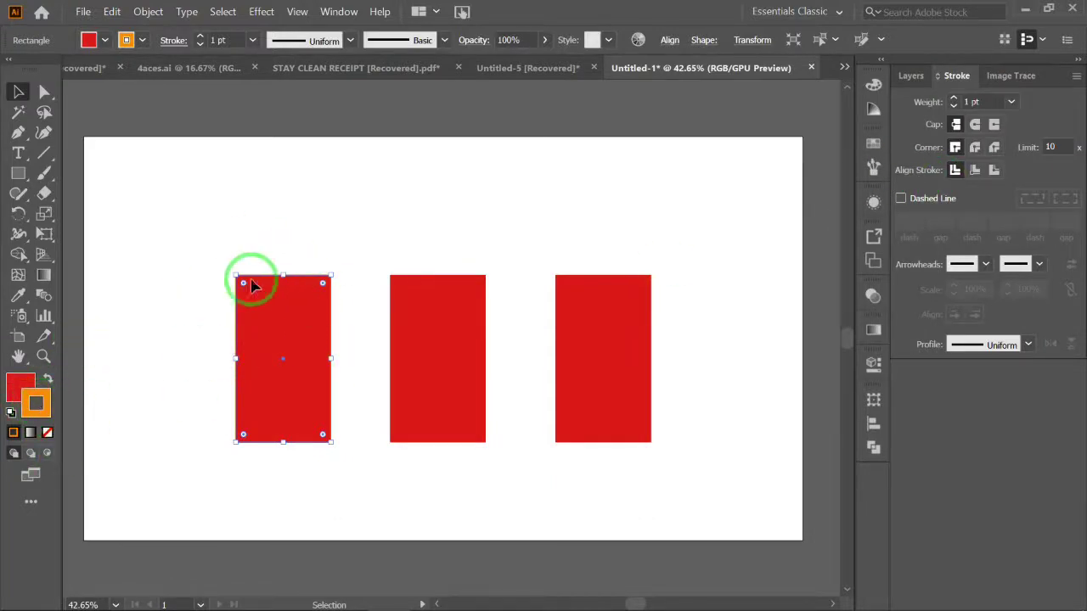
pyautogui.click(969, 101)
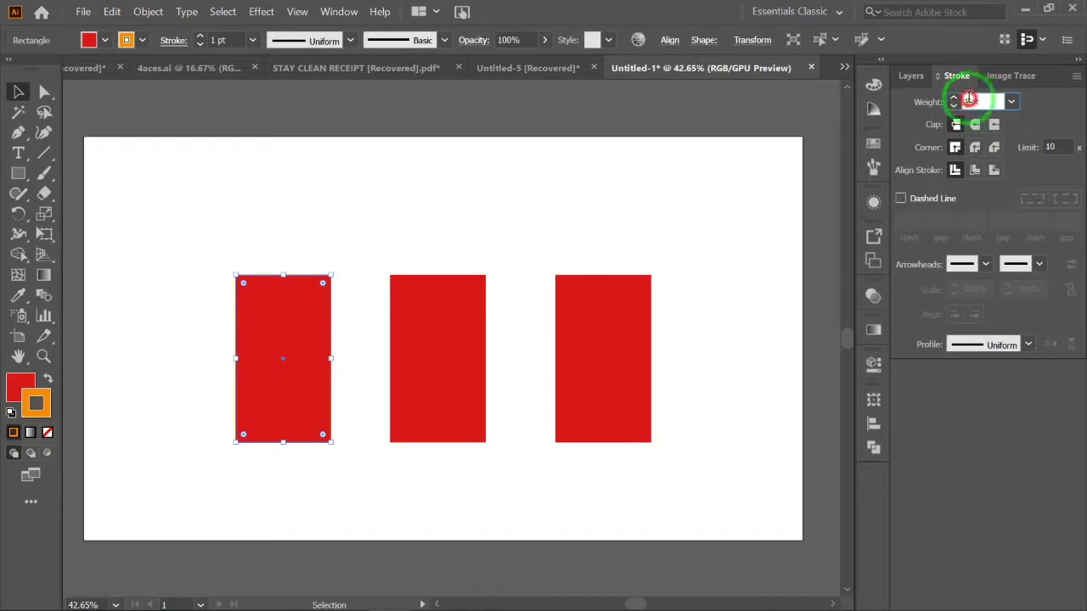
pyautogui.press('Up')
pyautogui.press('Up')
pyautogui.press('Up')
pyautogui.press('Up')
pyautogui.press('Up')
pyautogui.press('Up')
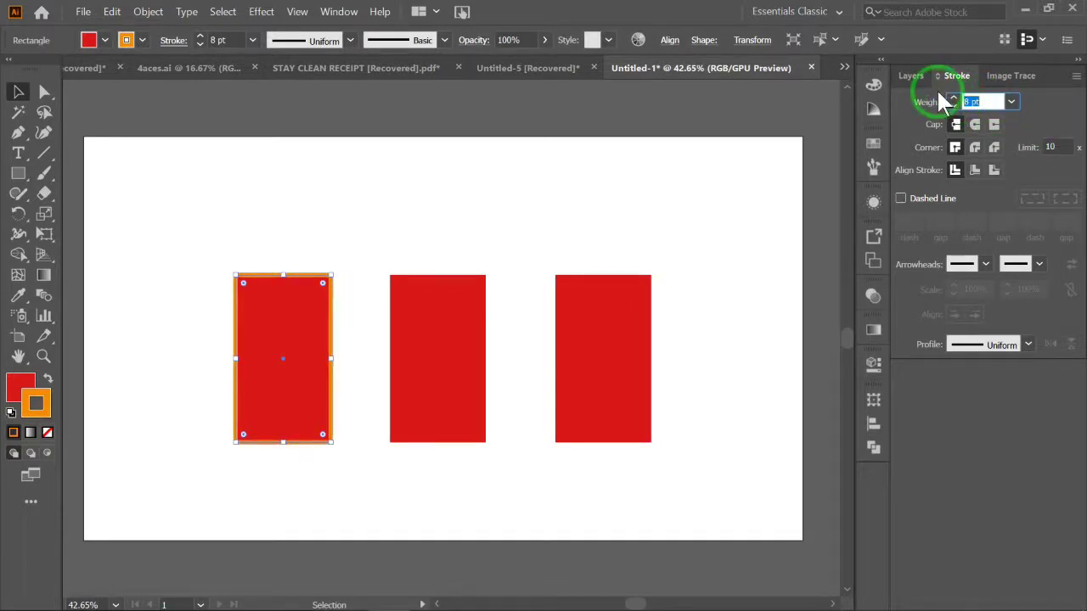
pyautogui.press('Up')
pyautogui.press('Up')
pyautogui.press('Up')
pyautogui.press('Up')
pyautogui.press('Up')
pyautogui.press('Up')
pyautogui.press('Up')
pyautogui.press('Up')
pyautogui.press('Up')
pyautogui.press('Up')
pyautogui.press('Up')
pyautogui.press('Up')
pyautogui.press('Up')
pyautogui.press('Up')
pyautogui.press('Up')
pyautogui.press('Up')
pyautogui.press('Up')
pyautogui.press('Up')
pyautogui.press('Up')
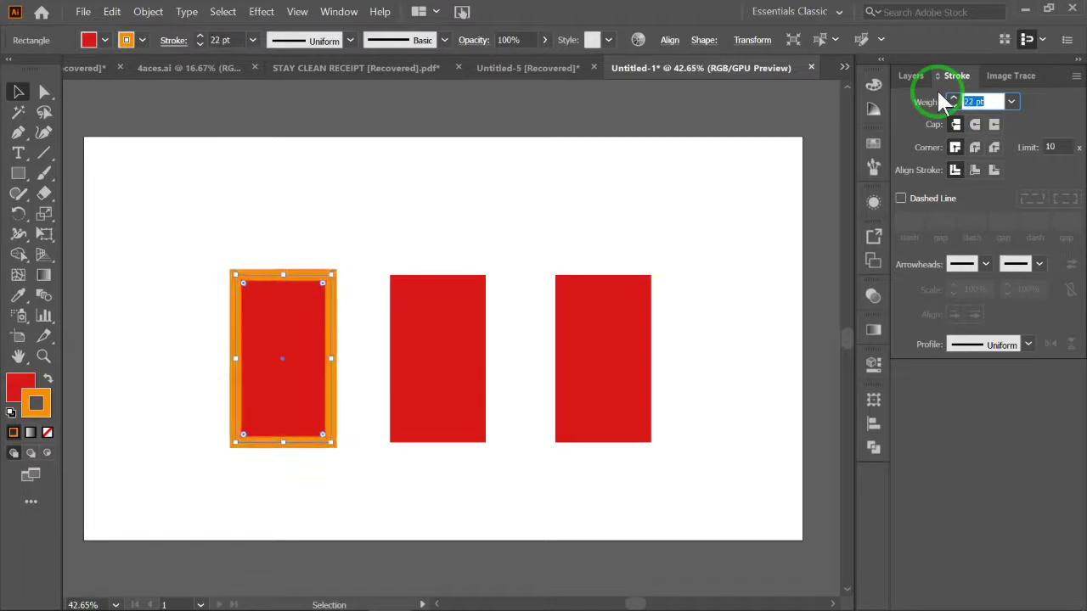
# Step: Increase the leftmost rectangle's stroke weight to 29 pt and clear the selection
pyautogui.press('Up')
pyautogui.press('Up')
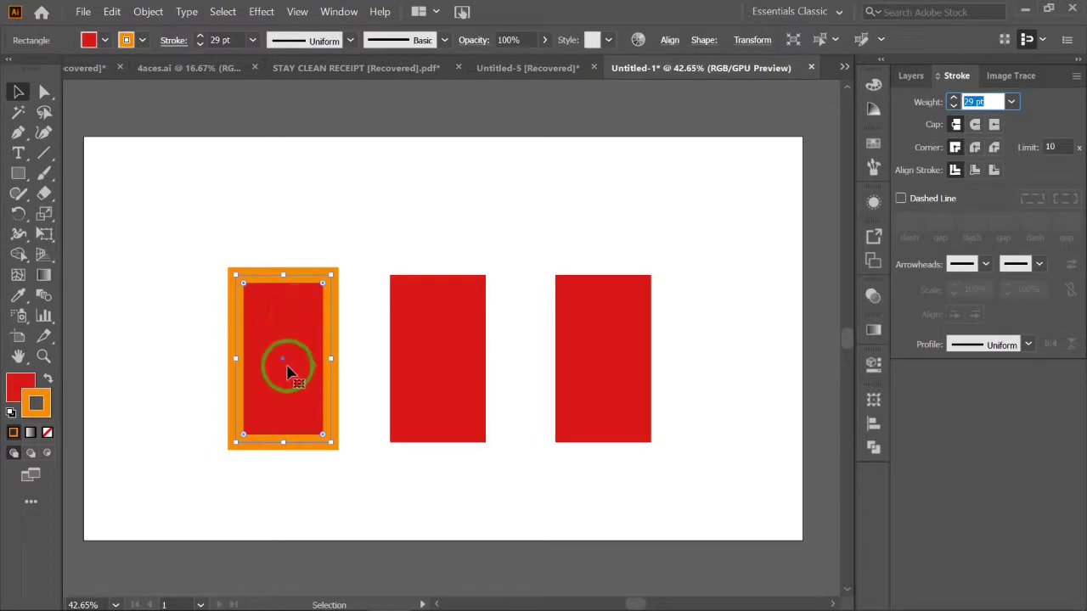
pyautogui.click(369, 182)
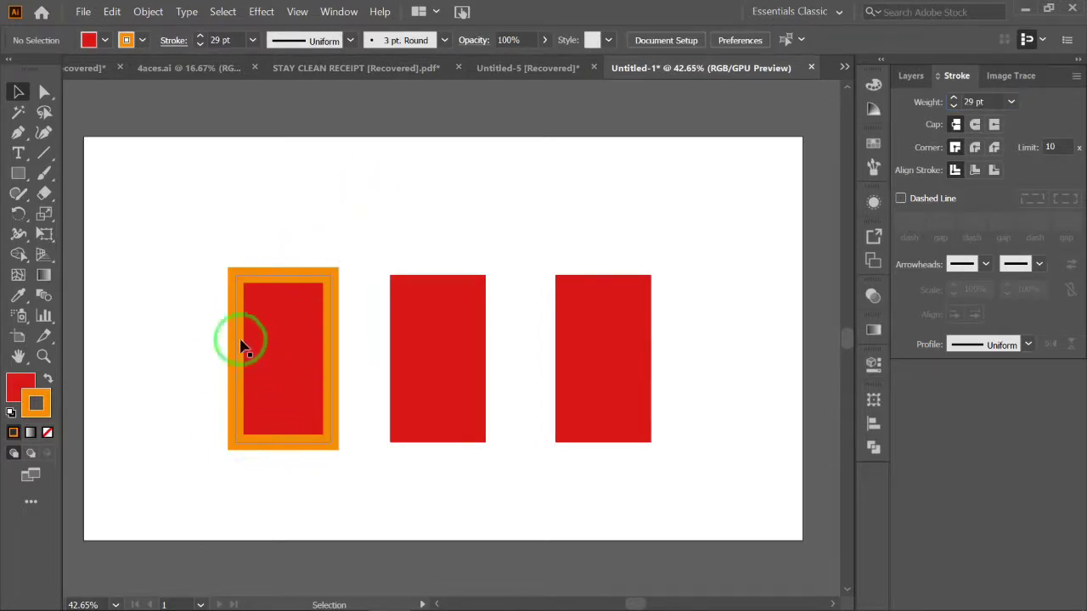
pyautogui.moveTo(195, 255); pyautogui.dragTo(352, 443)
pyautogui.click(374, 513)
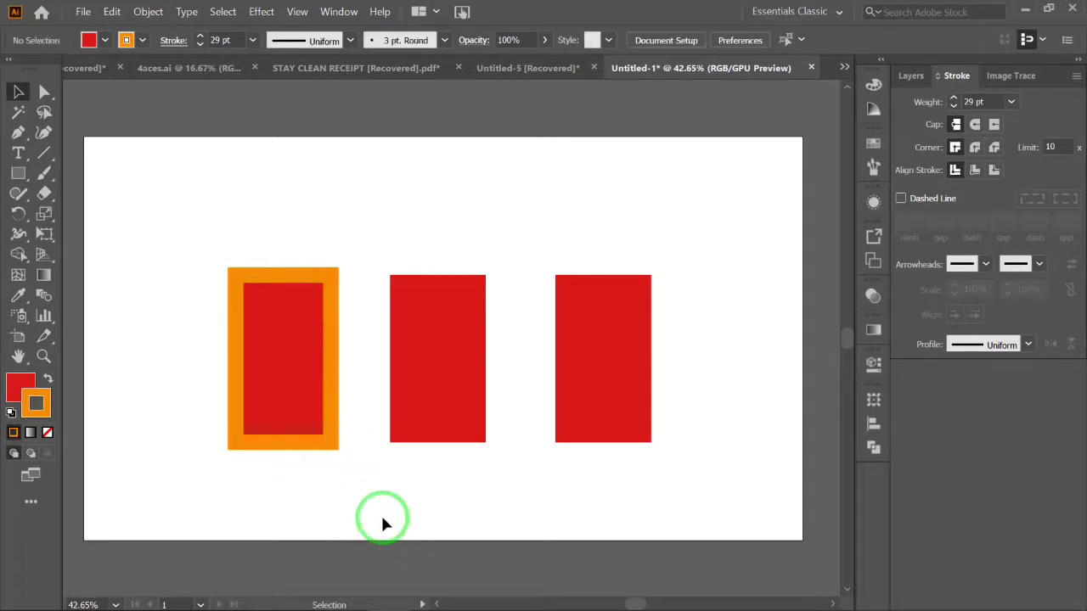
# Step: Give the middle rectangle a 25 pt orange stroke aligned to the inside of its path
pyautogui.click(432, 368)
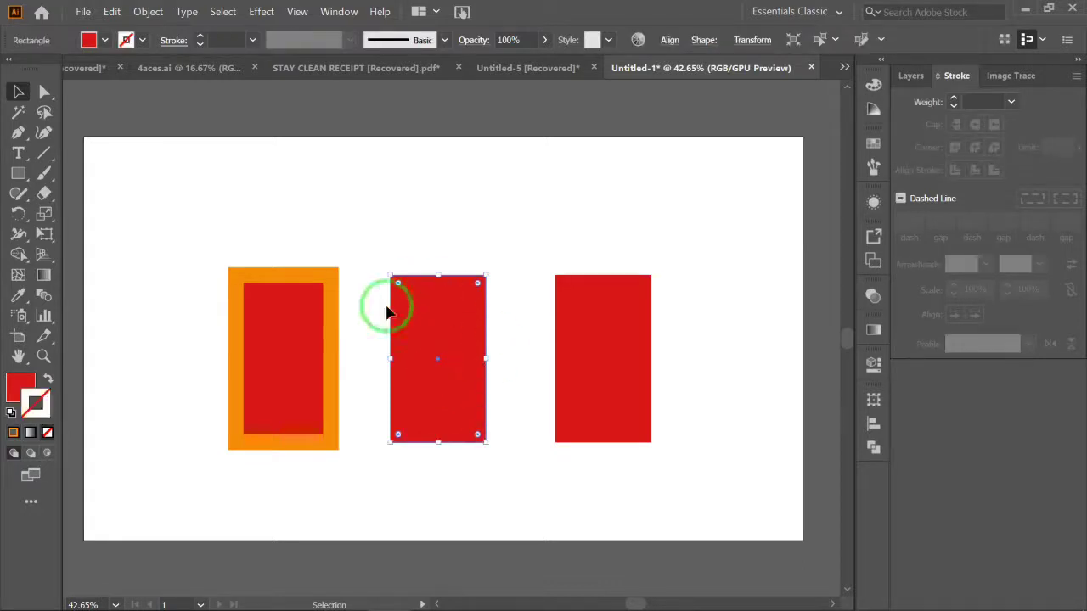
pyautogui.click(988, 102)
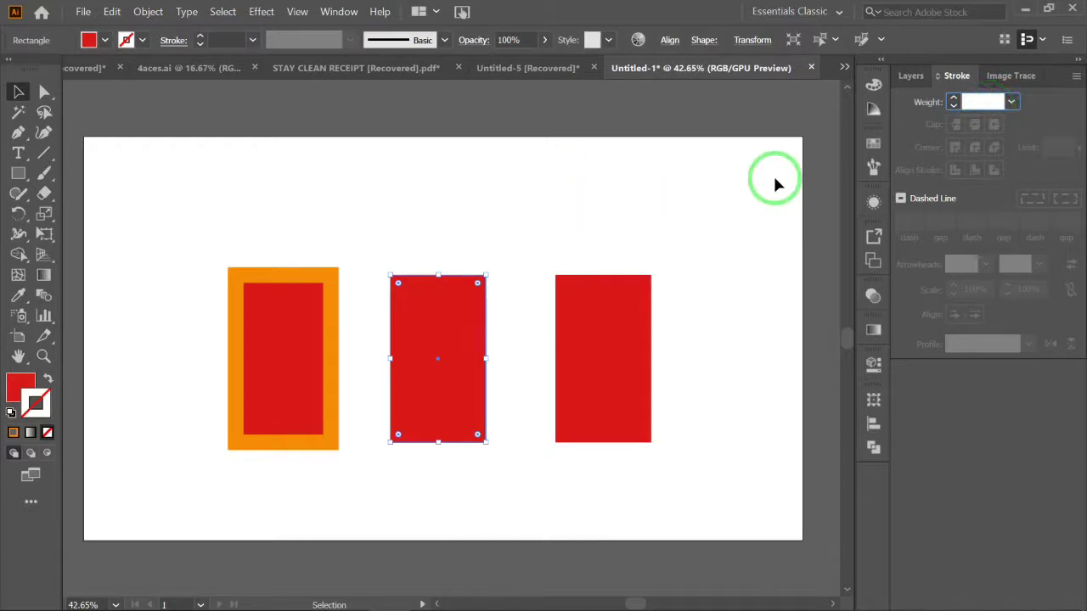
pyautogui.write('0.5')
pyautogui.press('Return')
pyautogui.write('25')
pyautogui.press('Return')
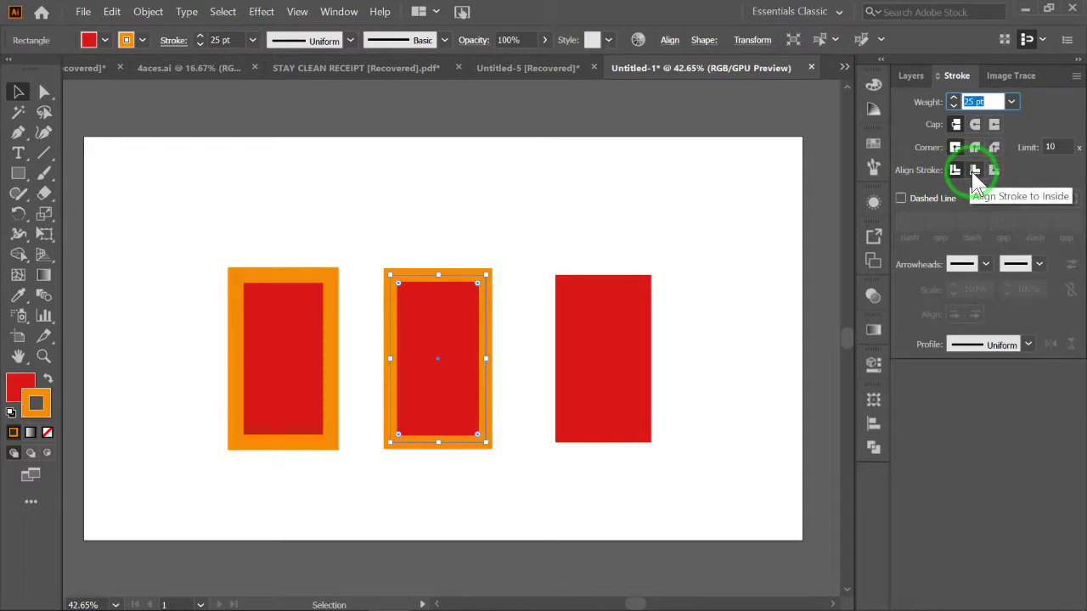
pyautogui.click(975, 170)
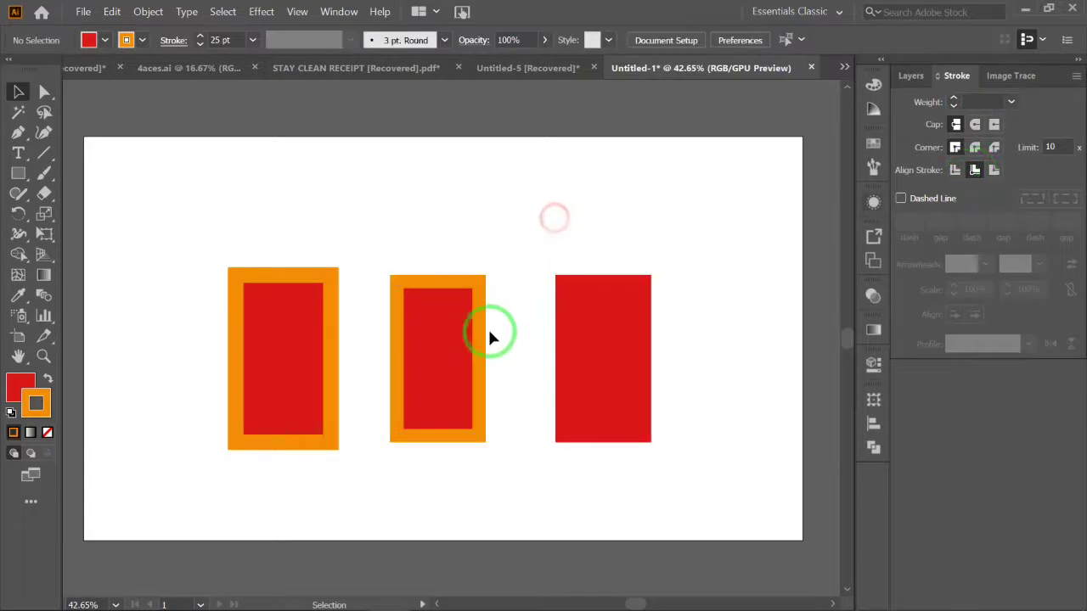
# Step: Give the rightmost rectangle a 30 pt orange stroke aligned to the outside of its path, and deselect it
pyautogui.click(593, 335)
pyautogui.click(976, 101)
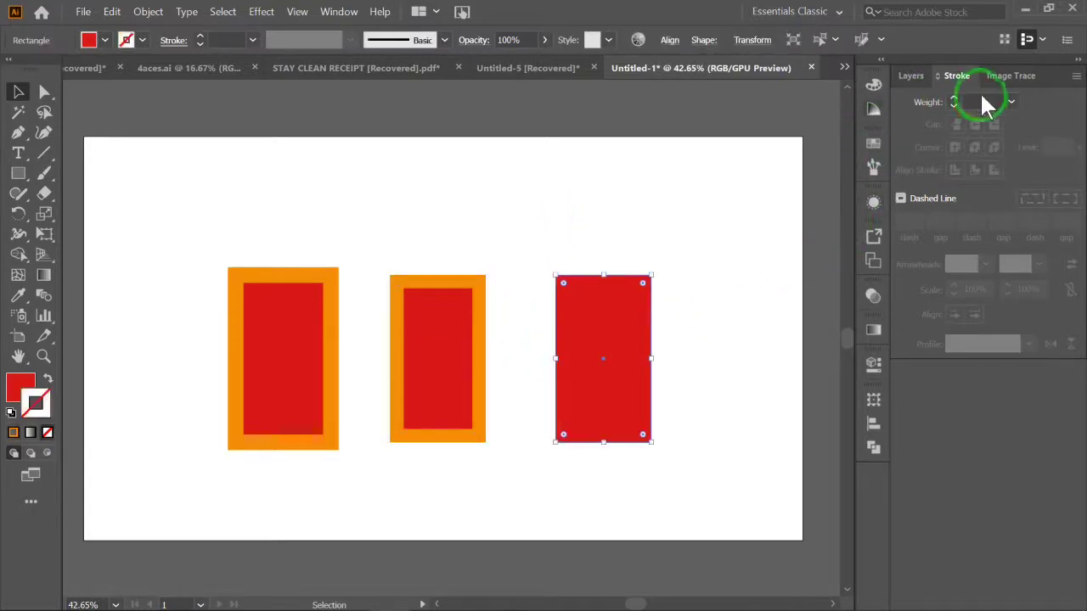
pyautogui.write('0.25')
pyautogui.press('Return')
pyautogui.write('29')
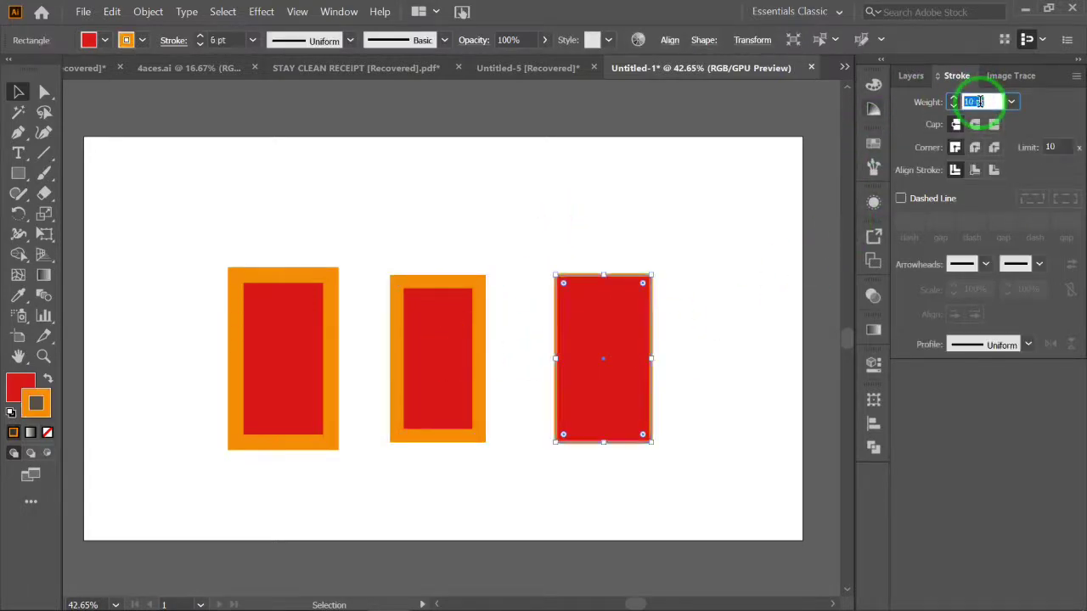
pyautogui.press('Return')
pyautogui.press('Up')
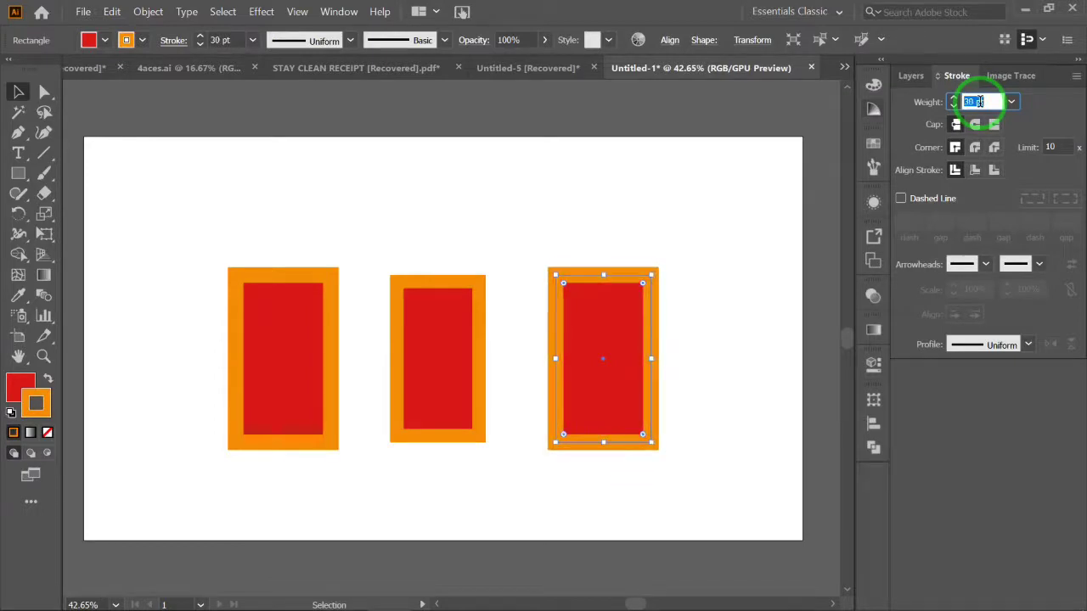
pyautogui.click(997, 173)
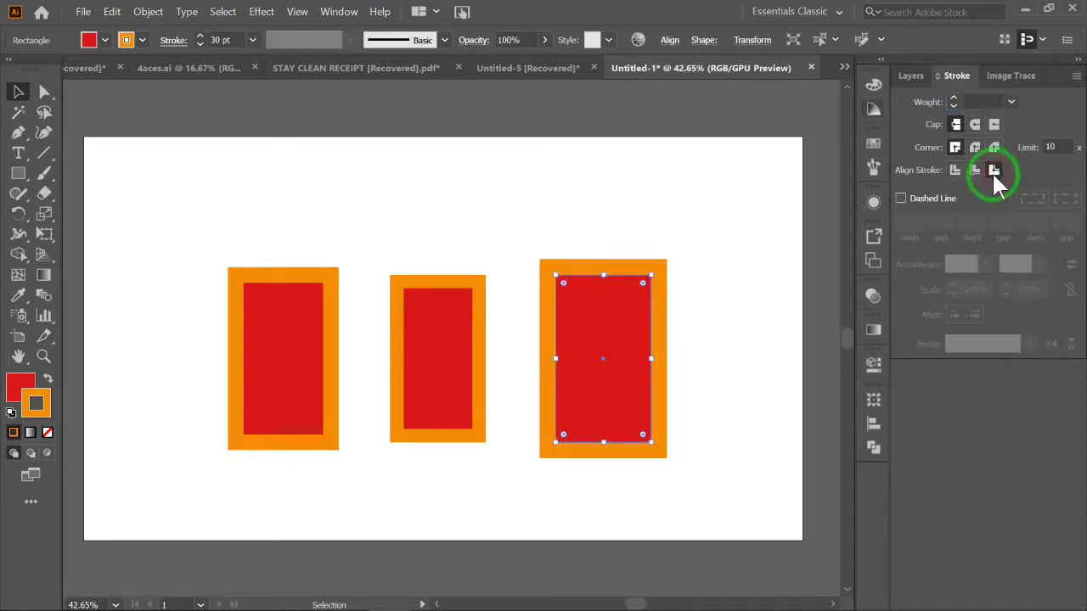
pyautogui.click(696, 236)
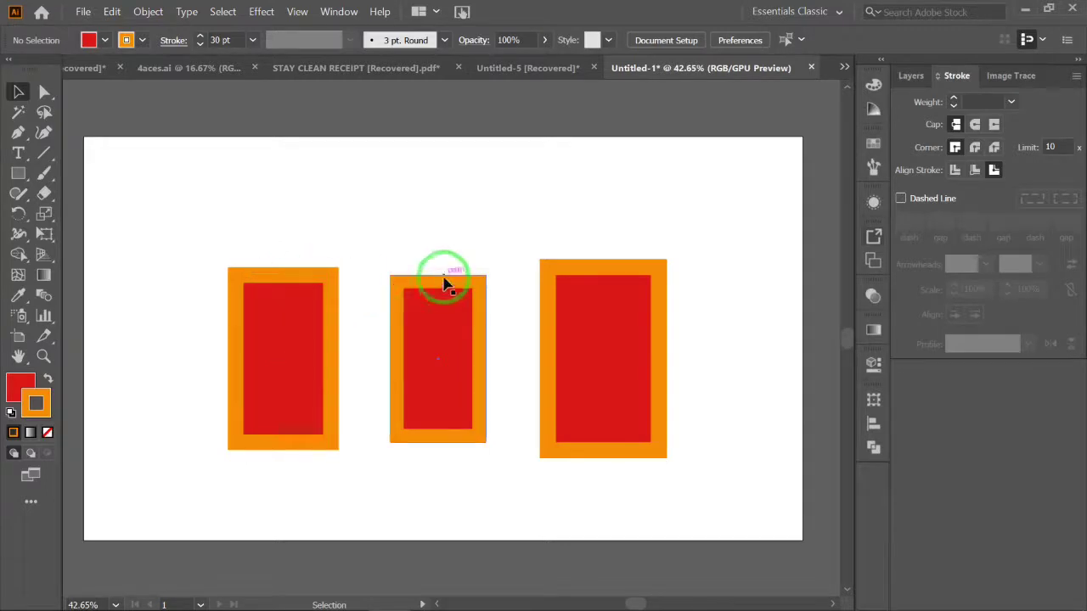
# Step: Compare where the stroke sits relative to the path on the left, middle and right rectangles by selecting each one
pyautogui.click(263, 321)
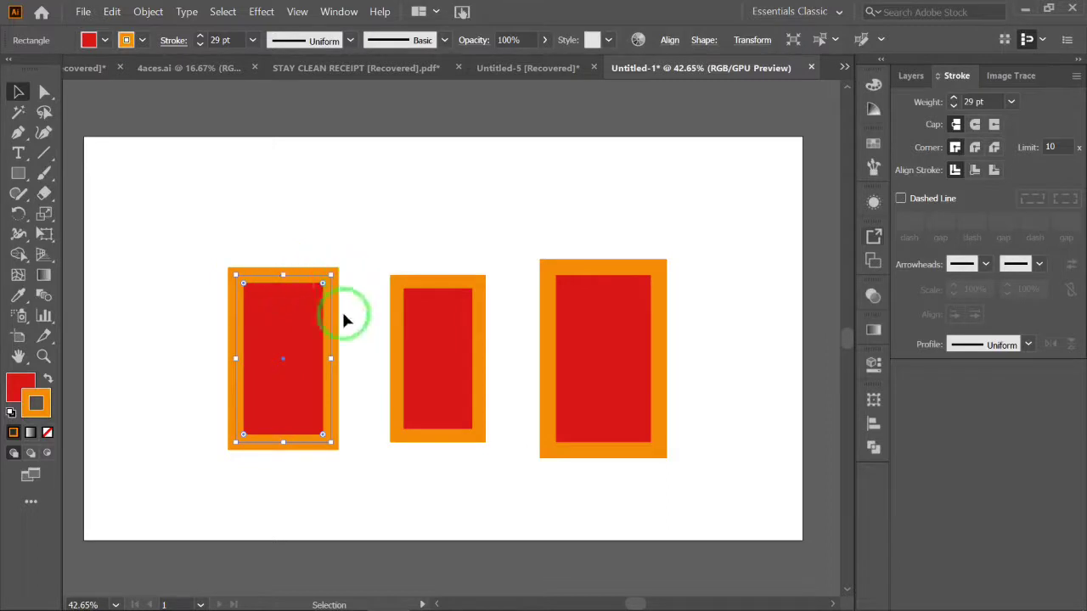
pyautogui.click(445, 350)
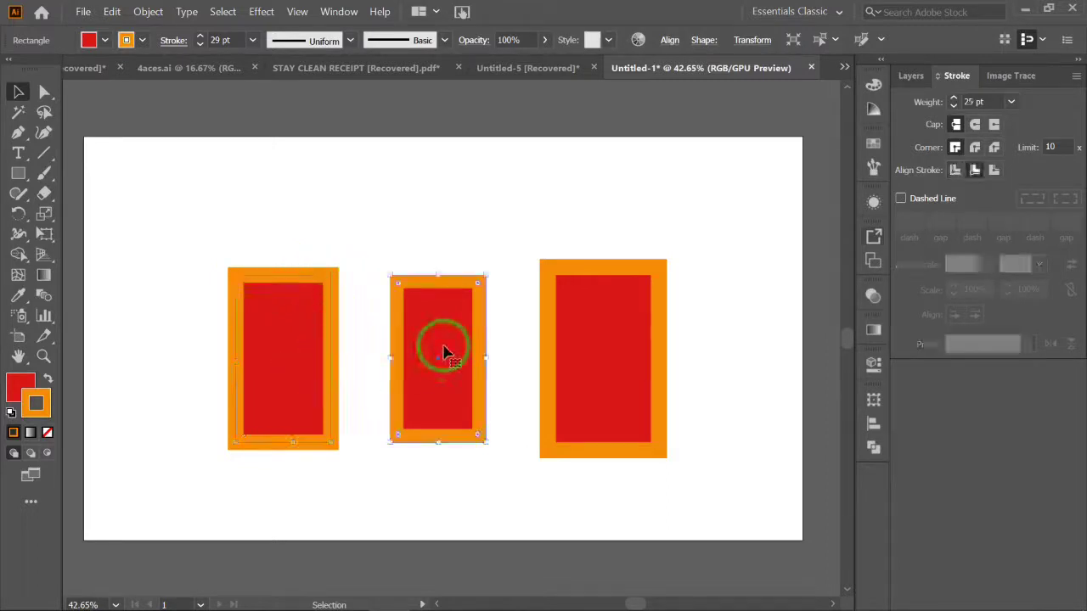
pyautogui.click(481, 243)
pyautogui.click(448, 283)
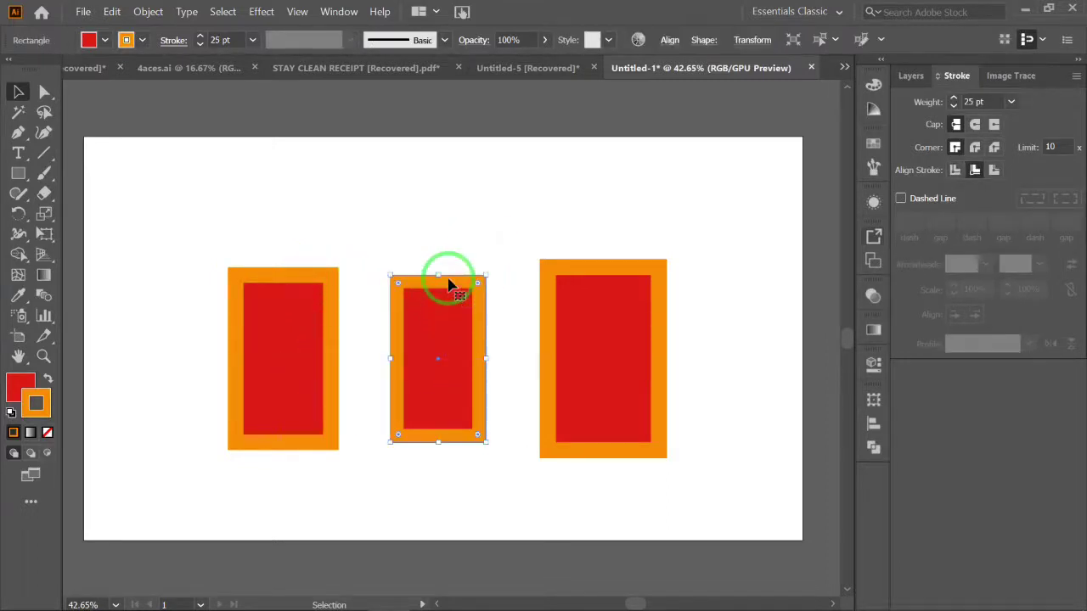
pyautogui.click(602, 329)
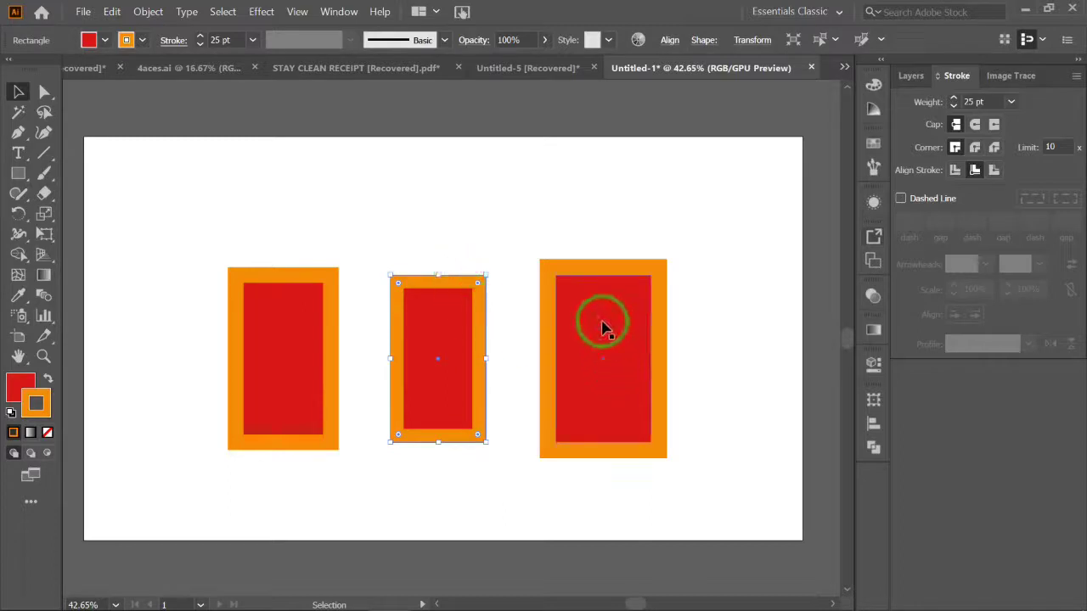
pyautogui.click(602, 329)
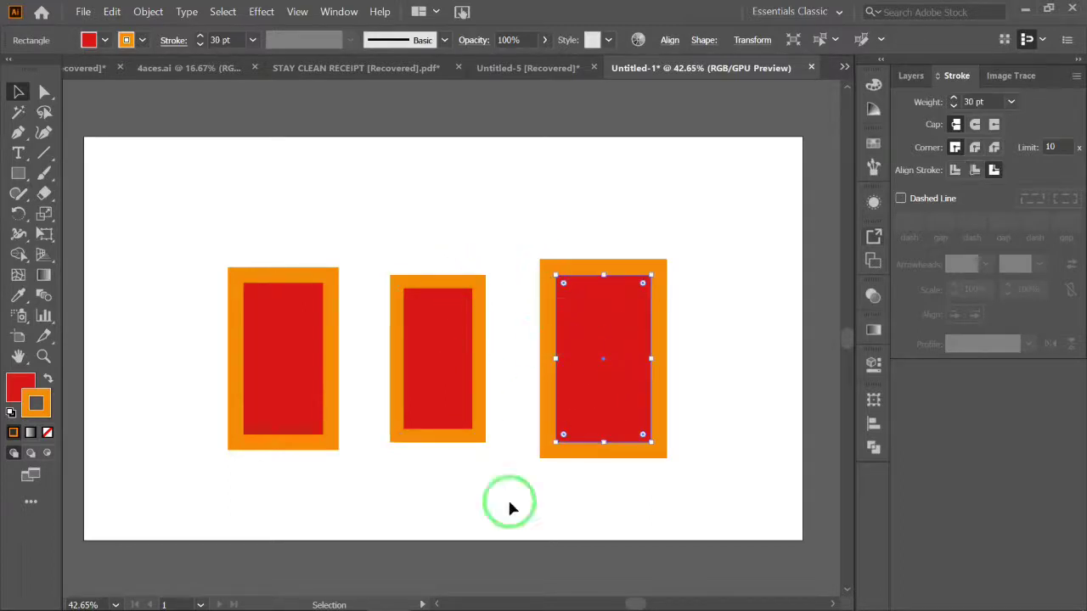
pyautogui.moveTo(211, 220); pyautogui.dragTo(709, 503)
pyautogui.click(756, 334)
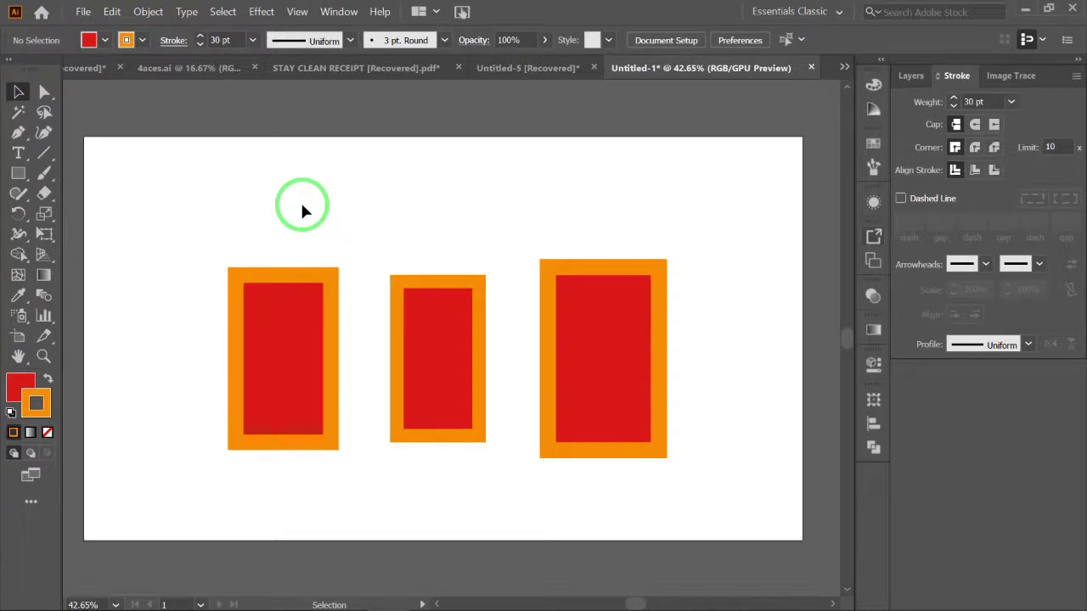
pyautogui.hotkey('ctrl', 'alt')
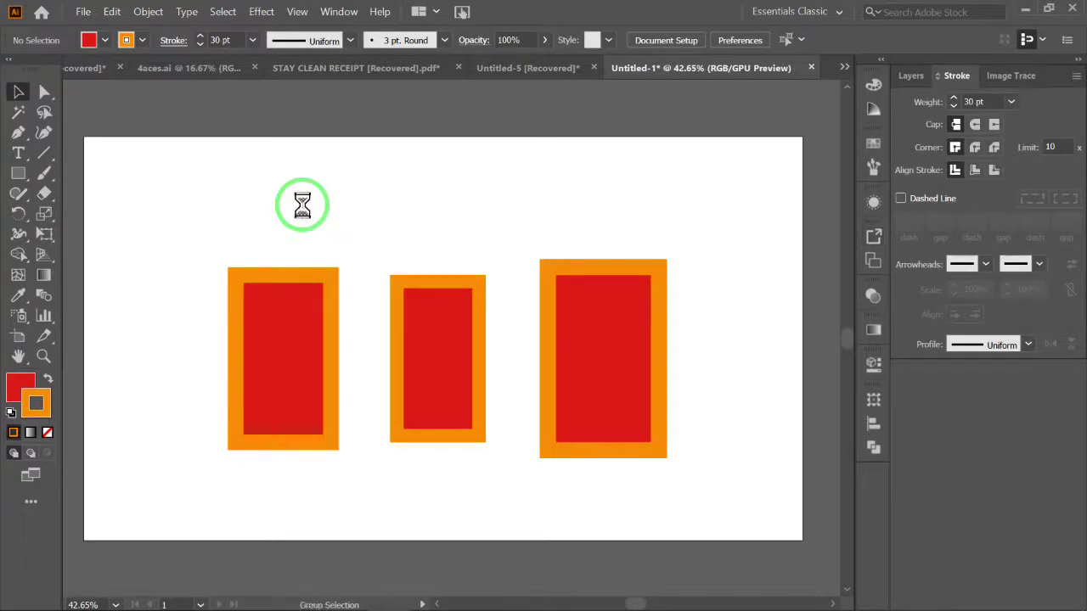